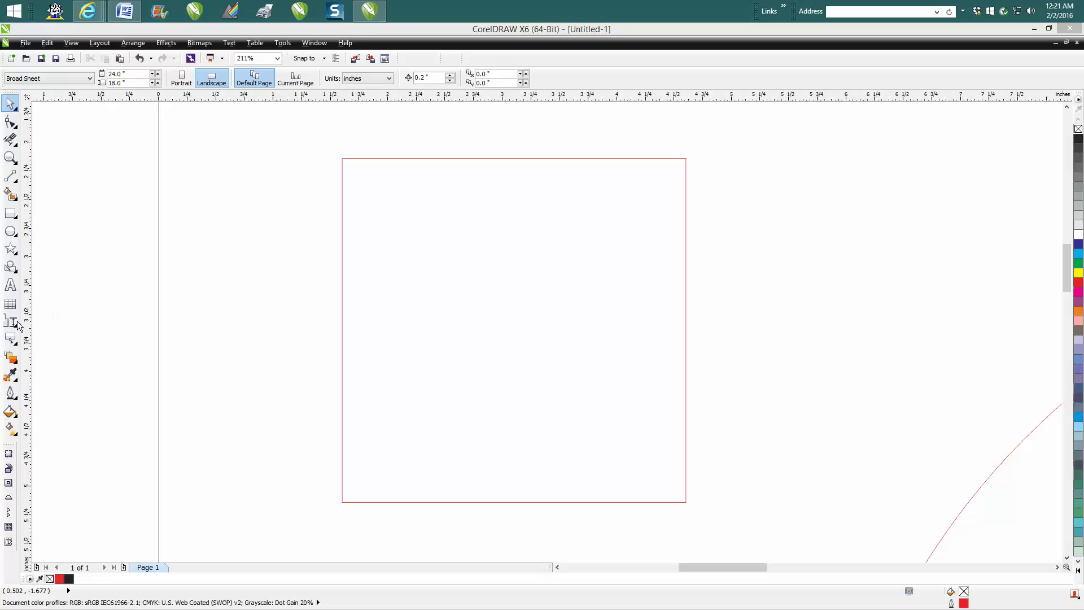
- Open the Dimension tool flyout in the toolbox to show its dimension tools
{"action": "left_click", "coordinate": [17, 329]}
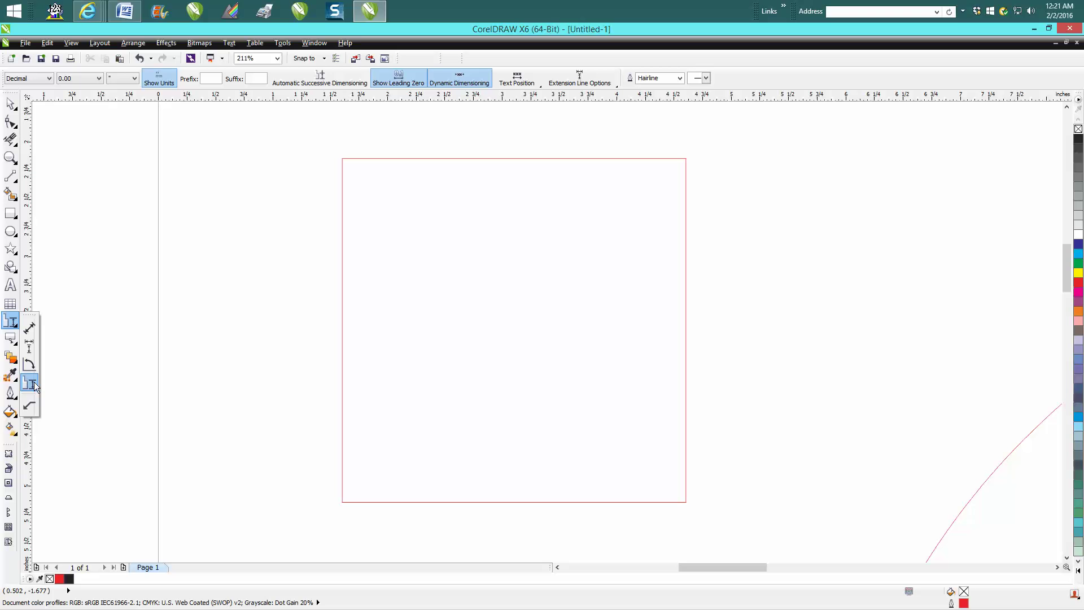
- Place a 3.00" parallel dimension from the square's left edge to its right edge
{"action": "left_click", "coordinate": [30, 327]}
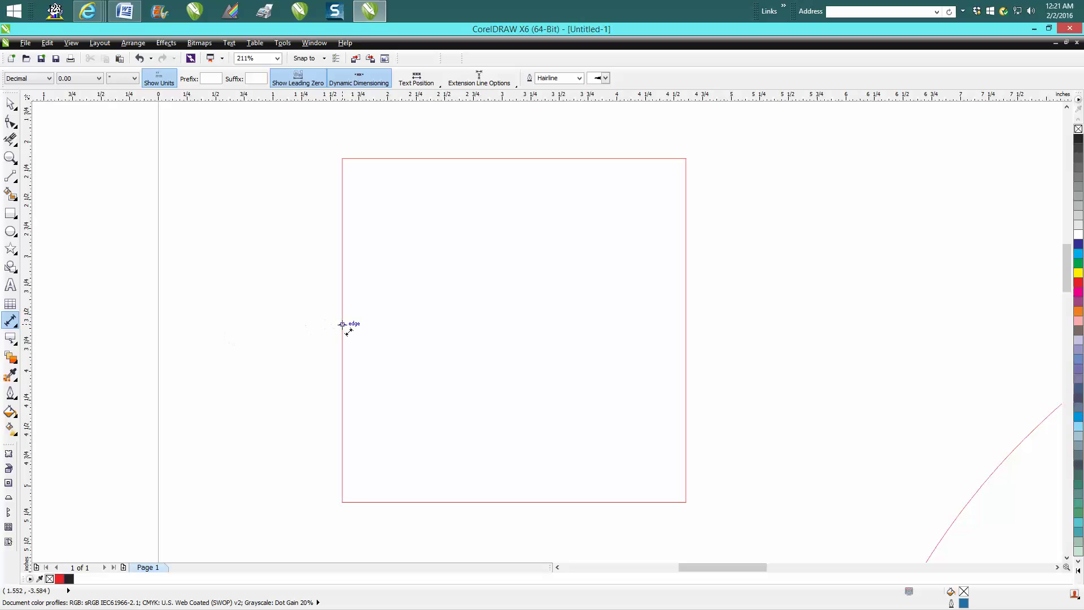
{"action": "left_click_drag", "start_coordinate": [342, 324], "coordinate": [684, 331]}
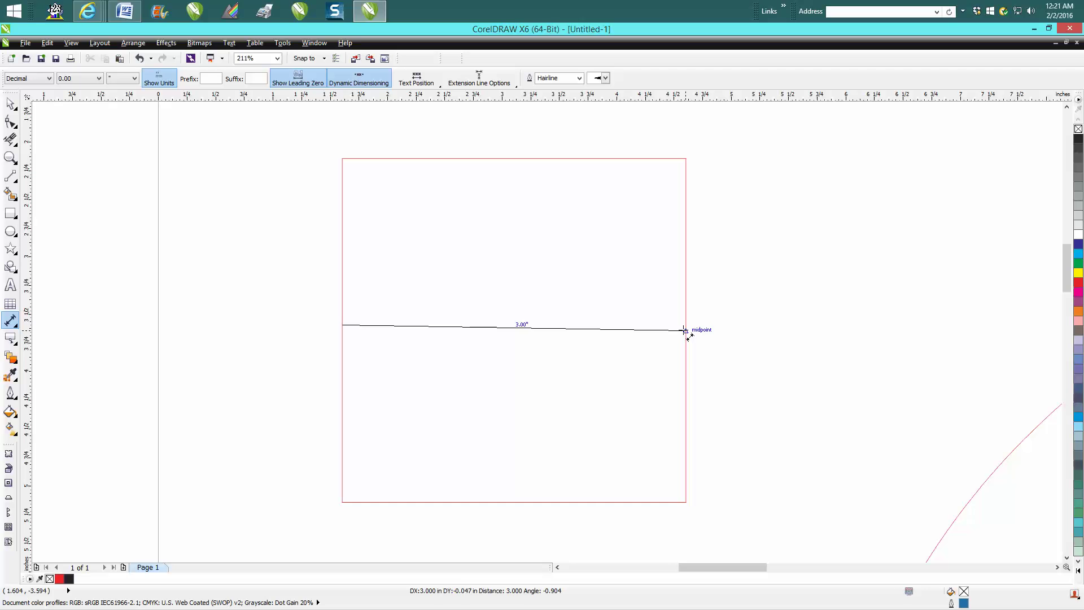
{"action": "left_click_drag", "start_coordinate": [686, 331], "coordinate": [686, 351]}
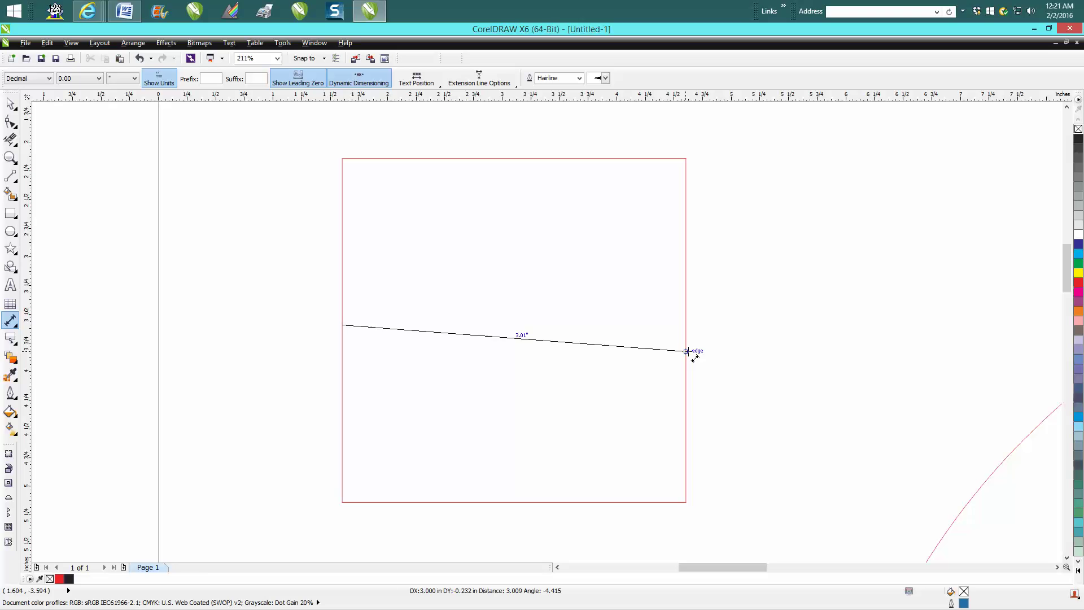
{"action": "left_click_drag", "start_coordinate": [686, 351], "coordinate": [686, 324]}
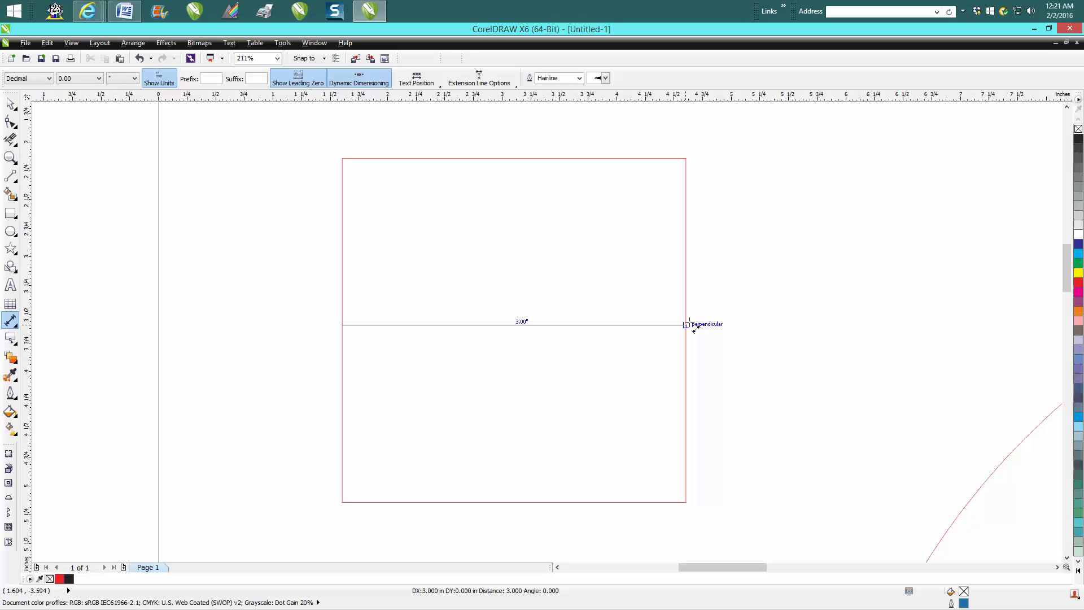
{"action": "left_click_drag", "start_coordinate": [686, 324], "coordinate": [686, 324]}
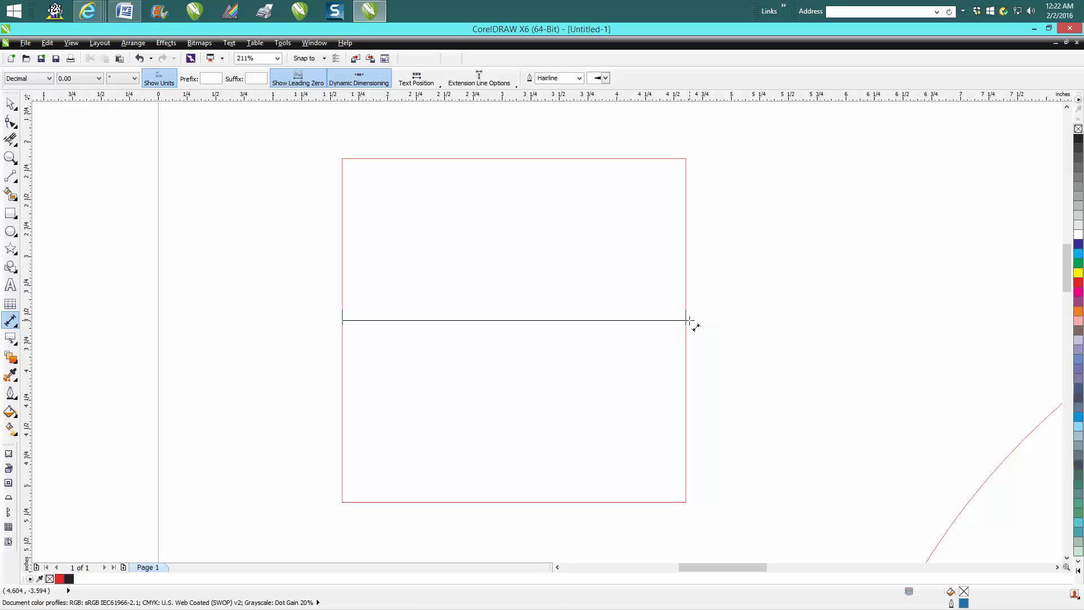
{"action": "left_click", "coordinate": [691, 287]}
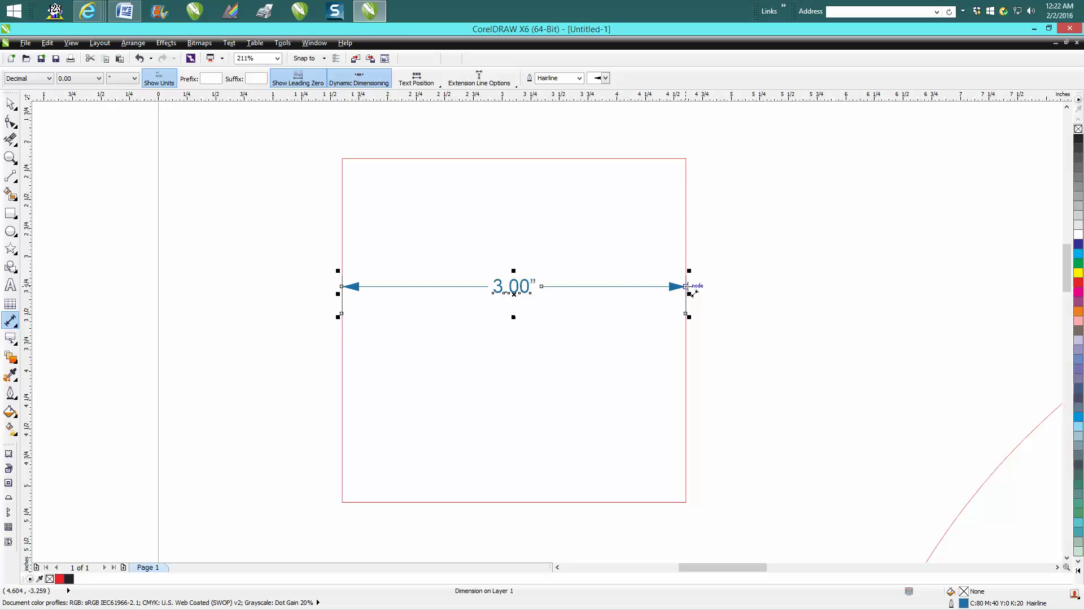
- Remove the stray 1.10" dimension accidentally drawn beside the square's left side
{"action": "left_click_drag", "start_coordinate": [693, 294], "coordinate": [676, 165]}
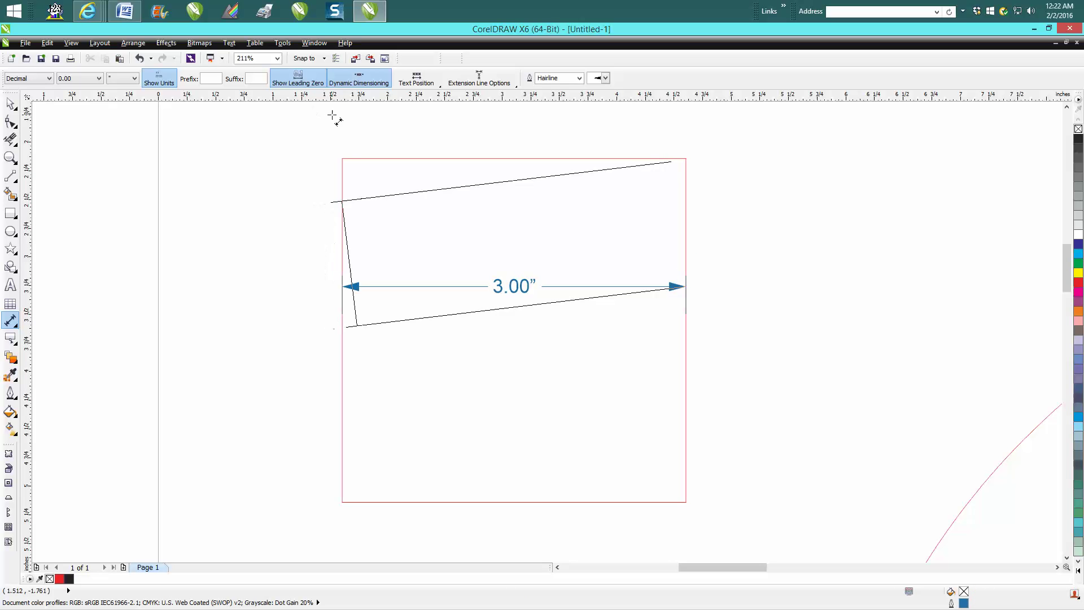
{"action": "left_click", "coordinate": [383, 146]}
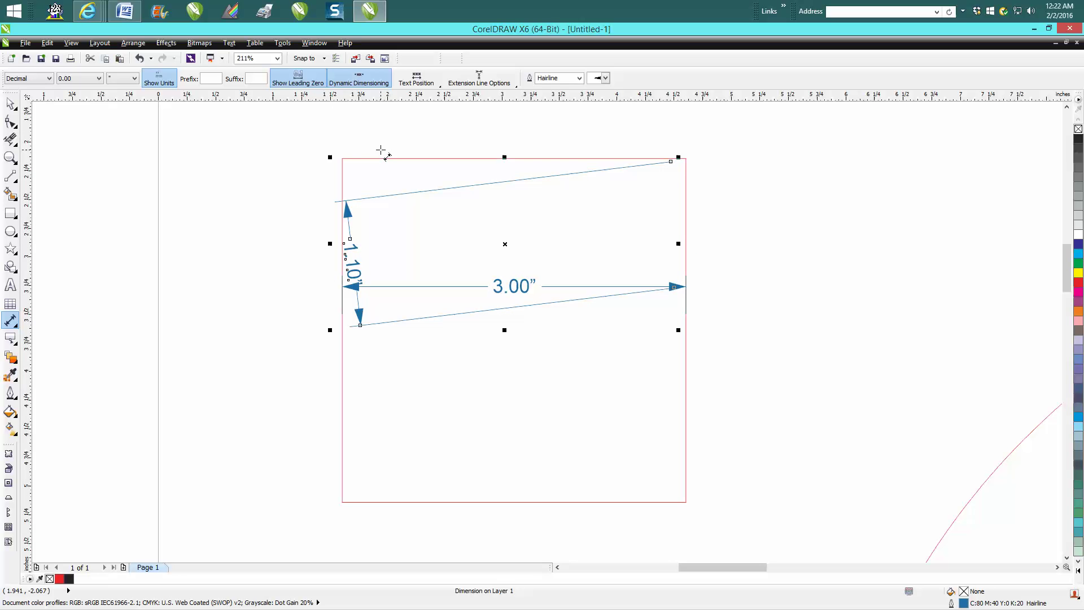
{"action": "key", "text": "Escape"}
{"action": "left_click", "coordinate": [140, 59]}
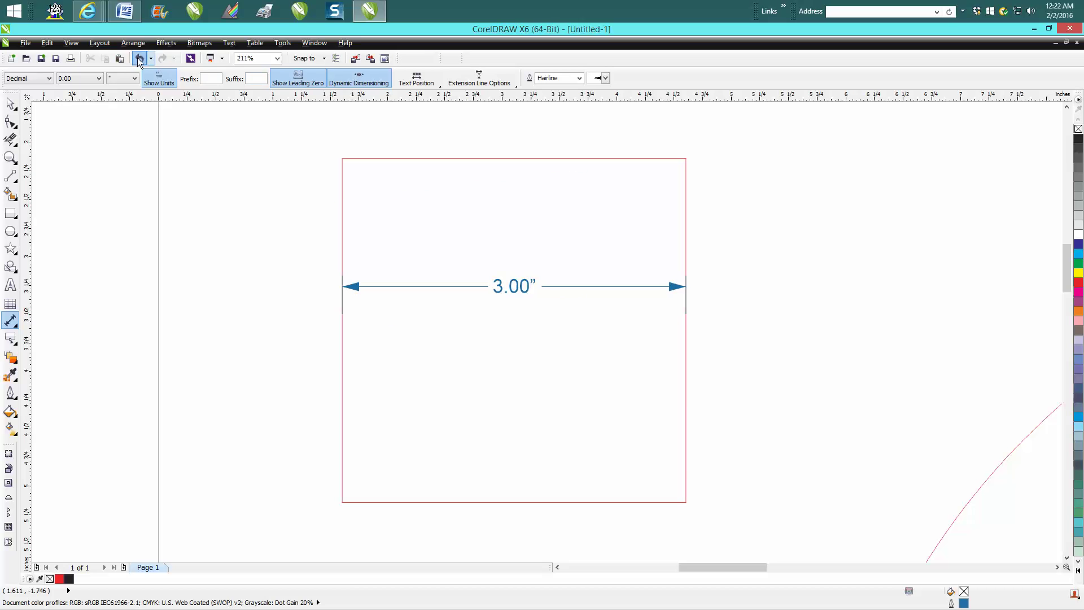
- Add a horizontal 3.00" width dimension, redone after a 2.96" attempt, above the square's top edge
{"action": "left_click", "coordinate": [17, 332]}
{"action": "left_click", "coordinate": [31, 341]}
{"action": "left_click_drag", "start_coordinate": [342, 378], "coordinate": [687, 138]}
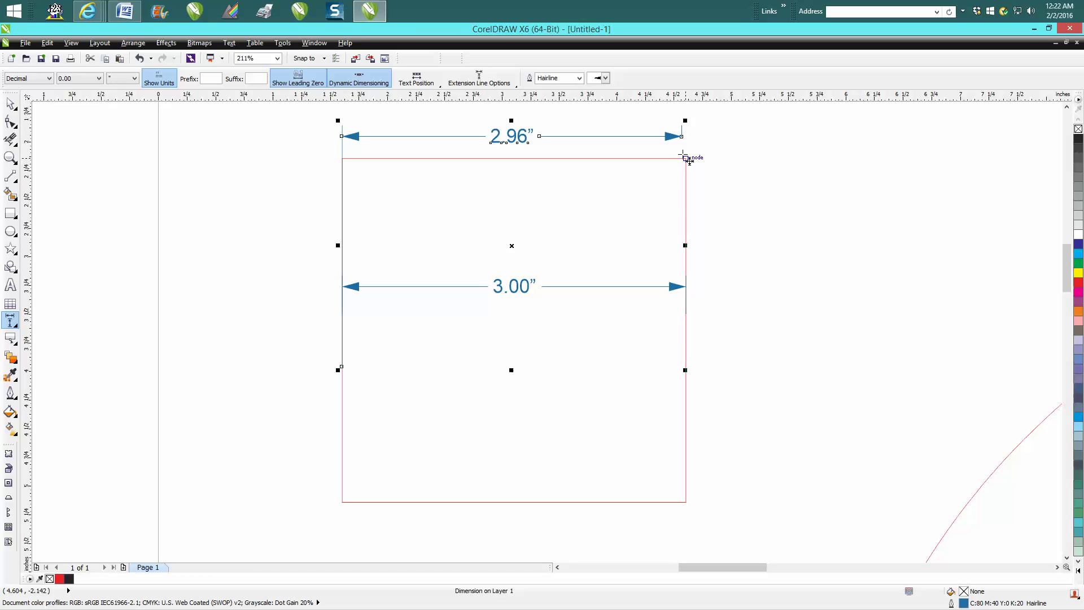
{"action": "key", "text": "ctrl+z"}
{"action": "left_click_drag", "start_coordinate": [344, 192], "coordinate": [685, 192]}
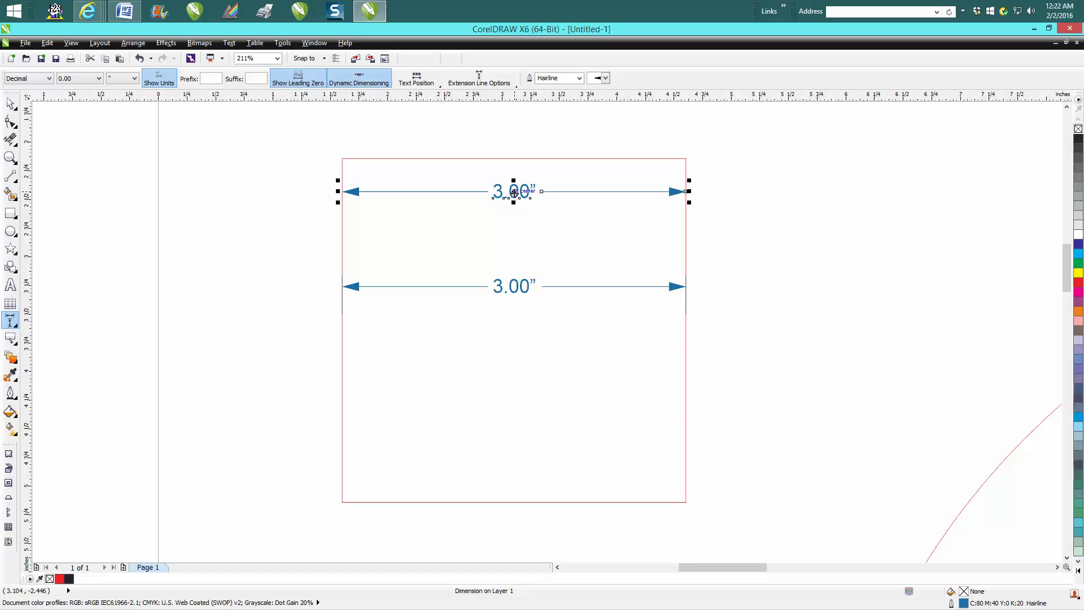
{"action": "left_click_drag", "start_coordinate": [514, 193], "coordinate": [514, 138]}
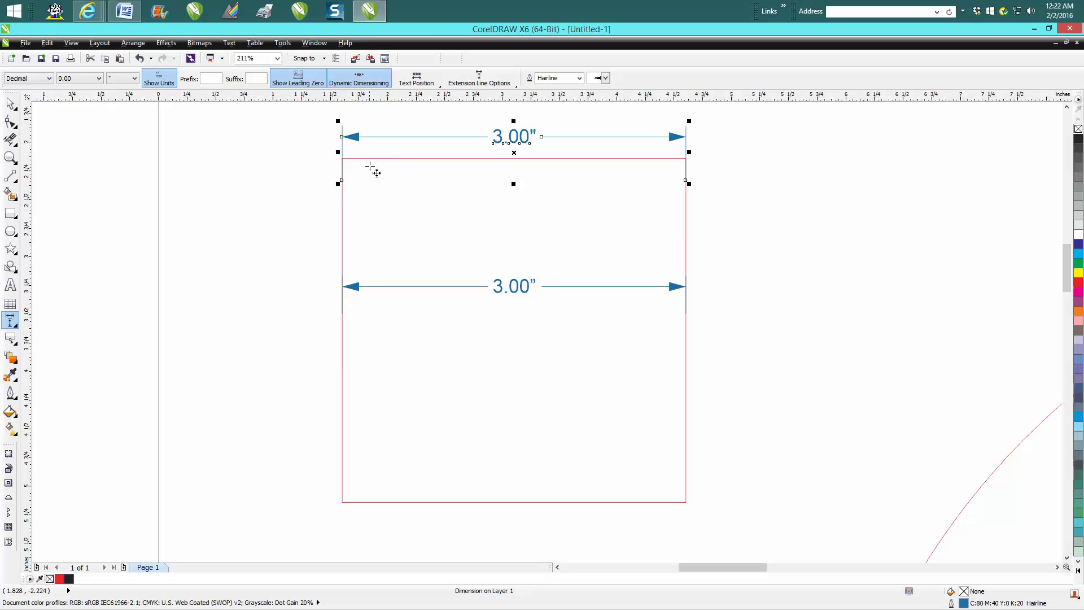
- Add a vertical 3.00" height dimension and move it beside the square's left side
{"action": "left_click_drag", "start_coordinate": [377, 159], "coordinate": [389, 501]}
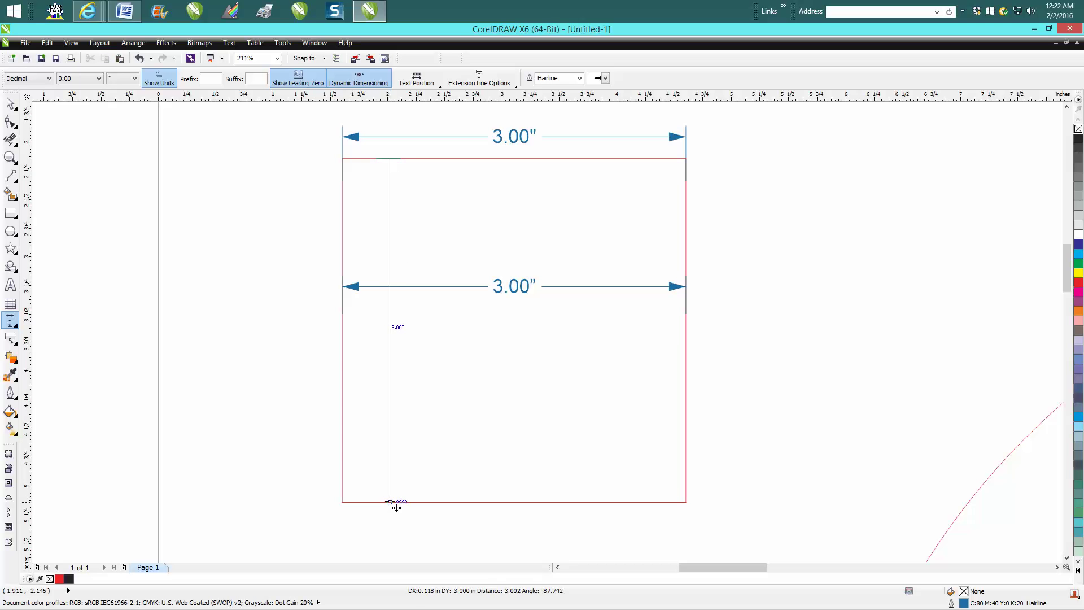
{"action": "left_click", "coordinate": [423, 503]}
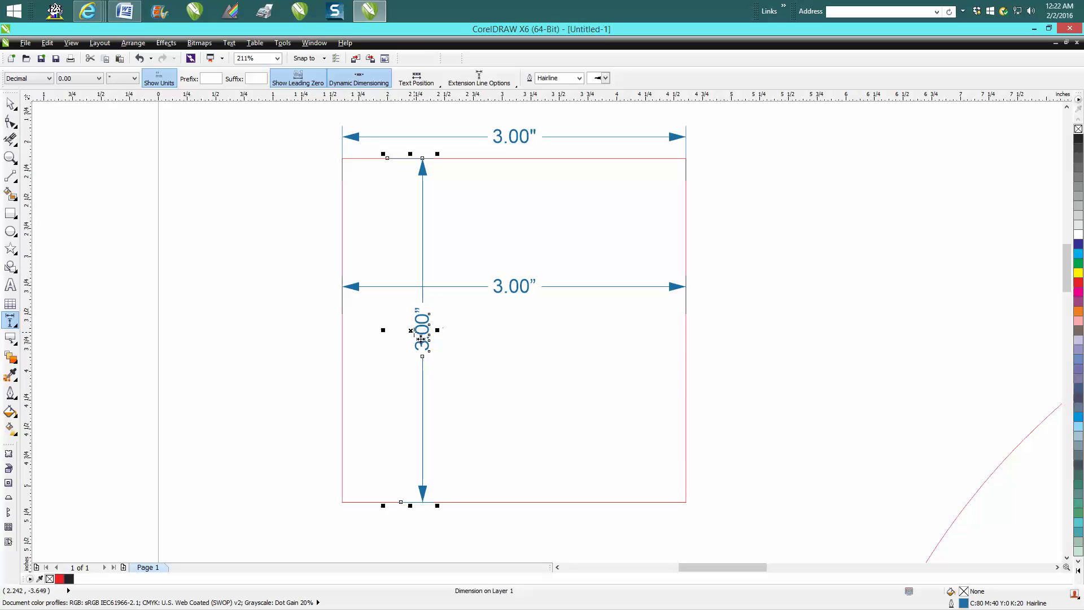
{"action": "left_click", "coordinate": [407, 331]}
{"action": "left_click_drag", "start_coordinate": [406, 331], "coordinate": [297, 331]}
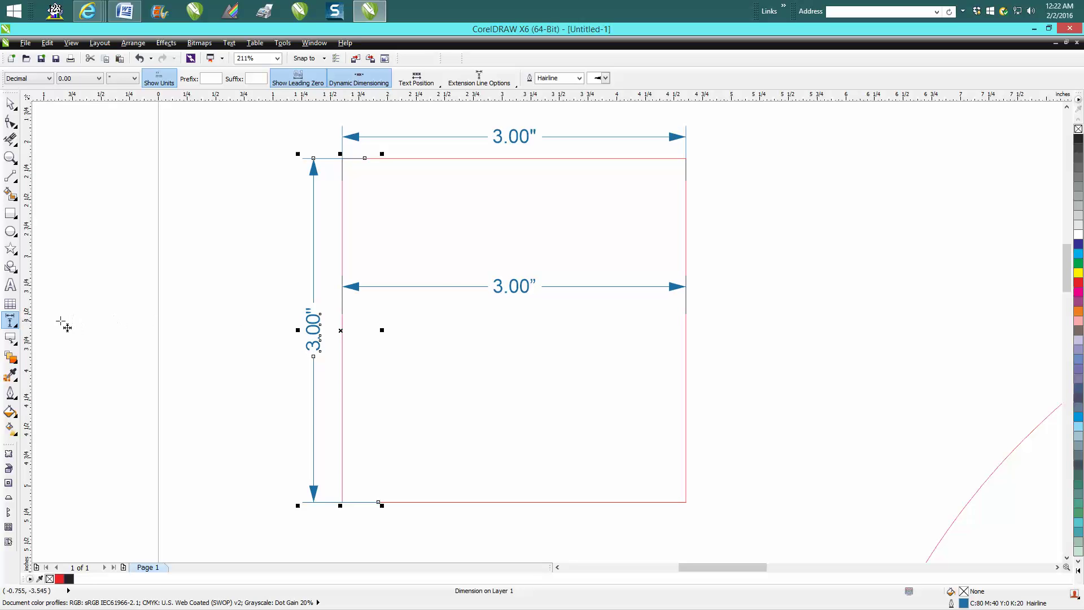
- Draw a 4.24" parallel dimension from the bottom-left corner to the top-right corner
{"action": "left_click", "coordinate": [17, 327]}
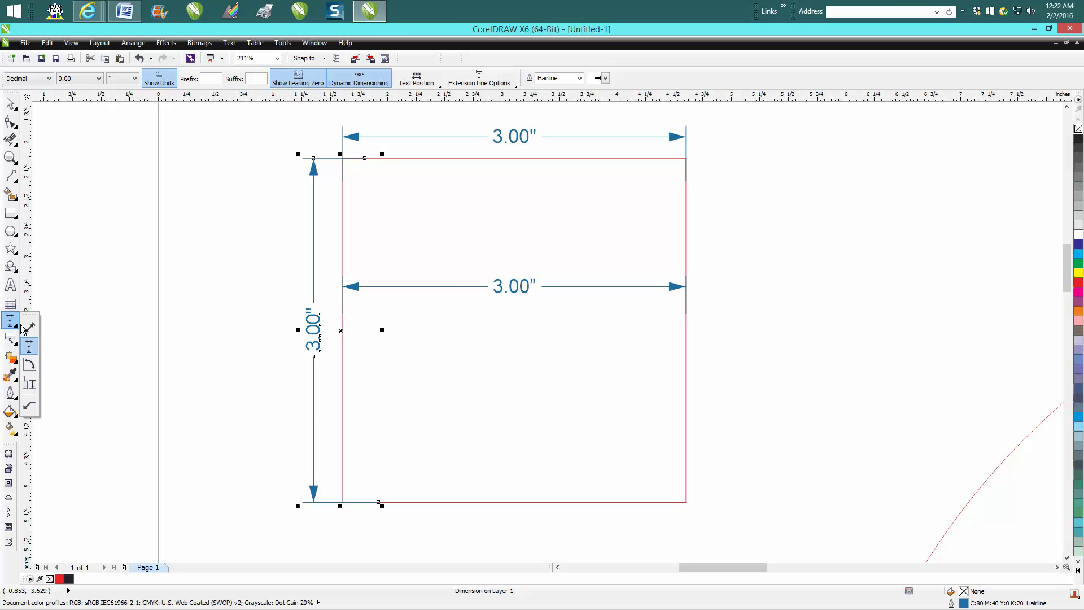
{"action": "left_click", "coordinate": [29, 327]}
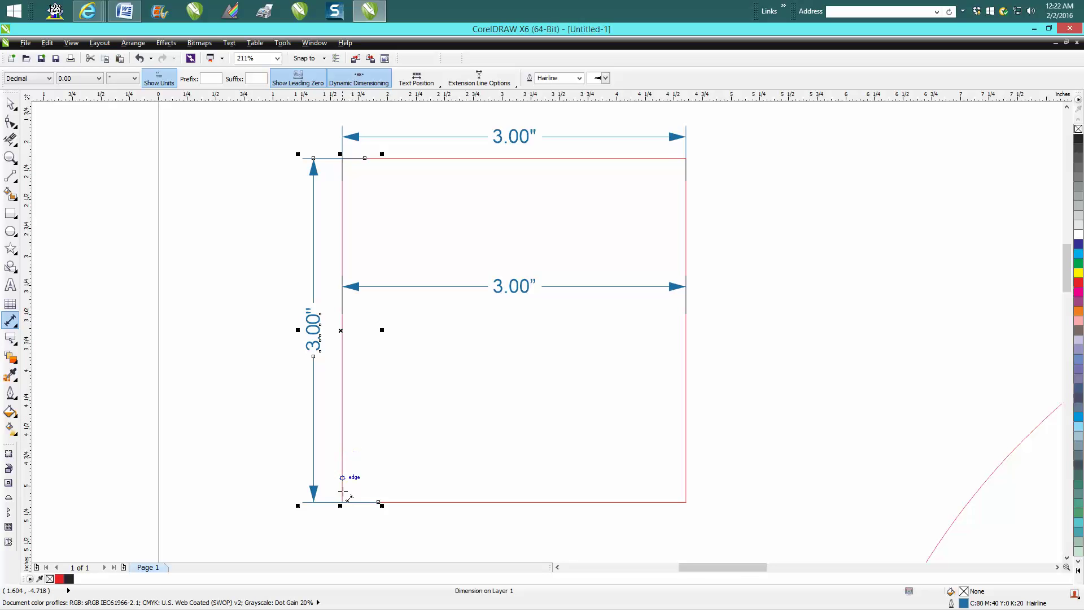
{"action": "left_click_drag", "start_coordinate": [342, 501], "coordinate": [686, 159]}
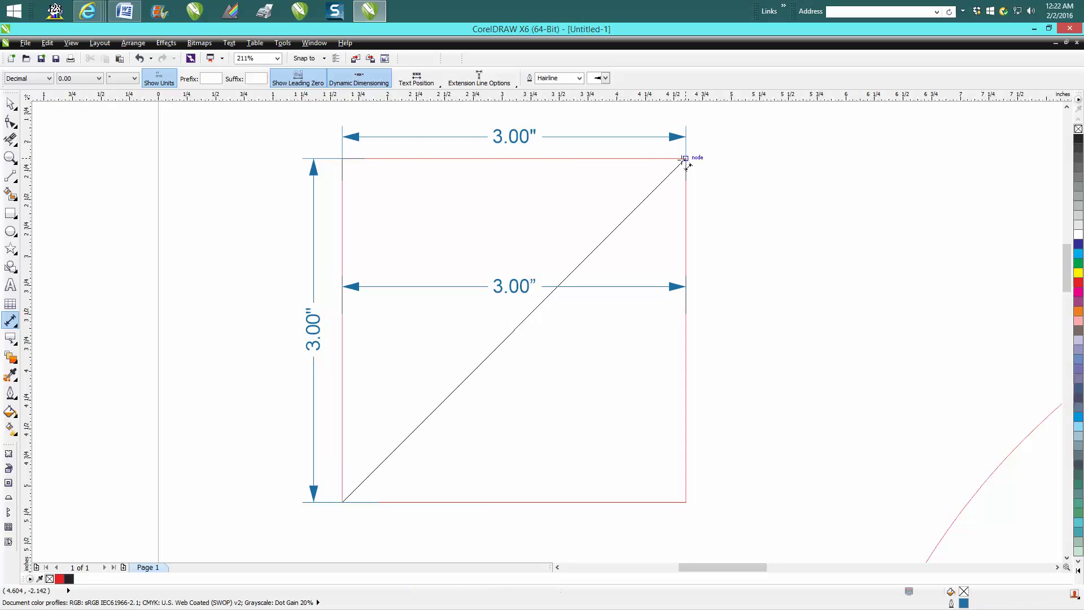
{"action": "left_click", "coordinate": [641, 150]}
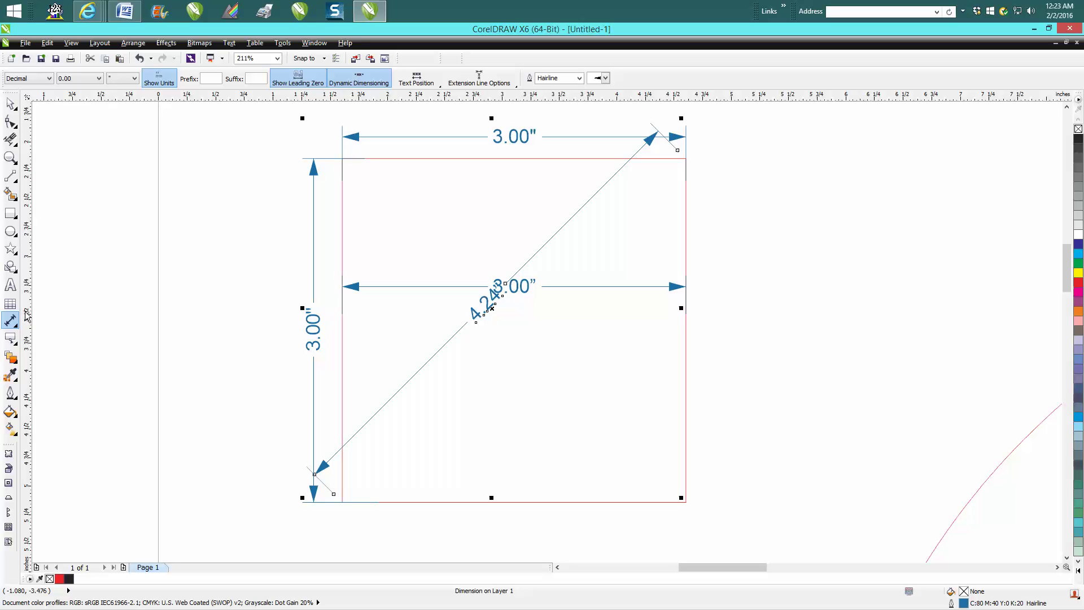
{"action": "left_click", "coordinate": [12, 339]}
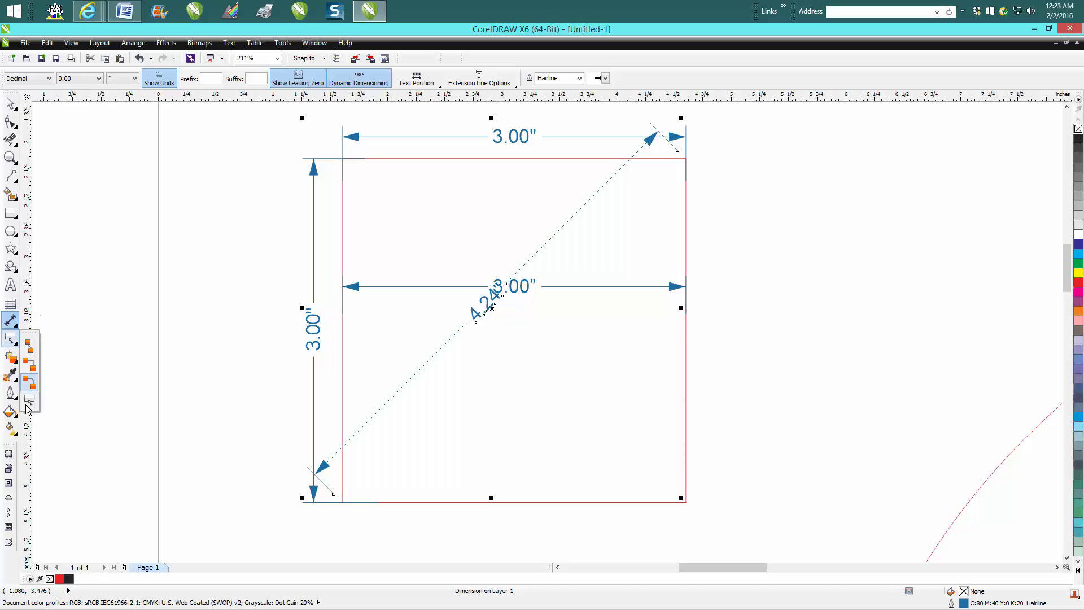
- Draw a 3-point callout from the square's bottom-right corner labelled "call out"
{"action": "left_click", "coordinate": [8, 338]}
{"action": "left_click", "coordinate": [12, 320]}
{"action": "left_click", "coordinate": [29, 396]}
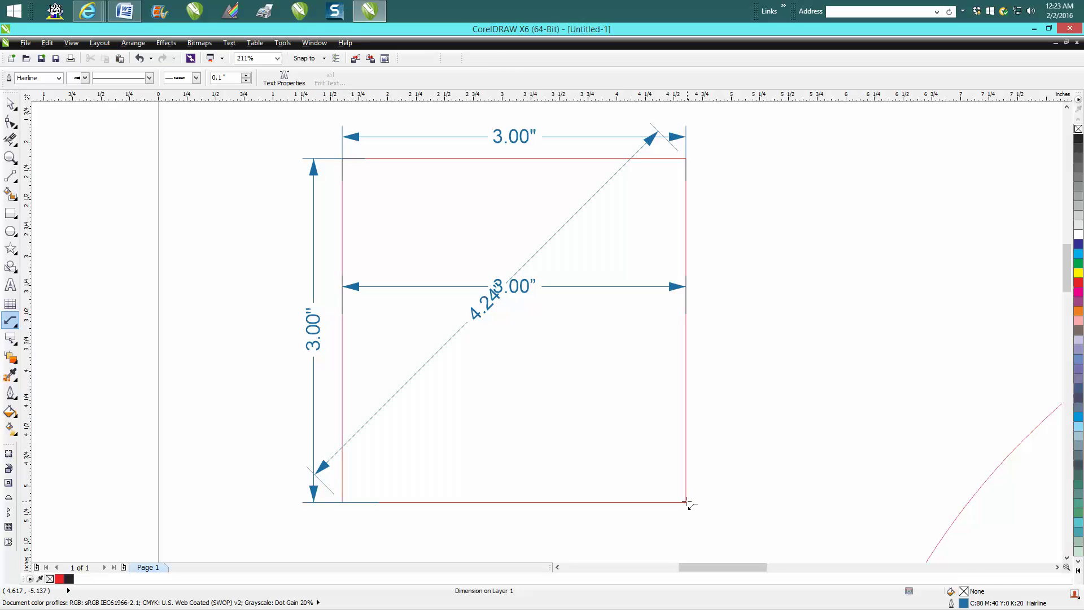
{"action": "left_click_drag", "start_coordinate": [685, 501], "coordinate": [868, 259]}
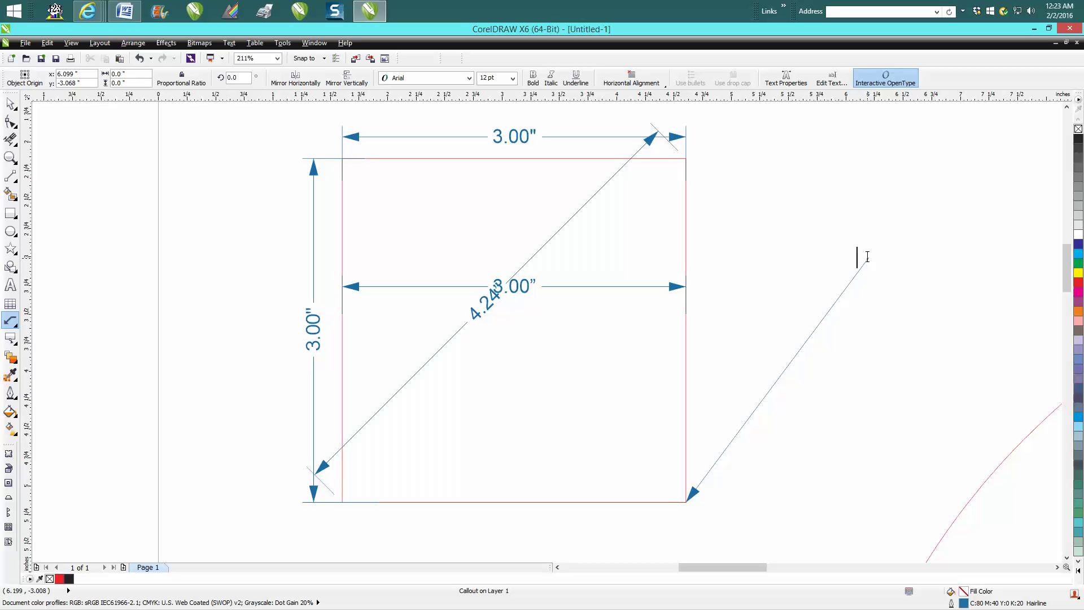
{"action": "type", "text": "cLL"}
{"action": "key", "text": "BackSpace"}
{"action": "key", "text": "BackSpace"}
{"action": "key", "text": "BackSpace"}
{"action": "type", "text": "A"}
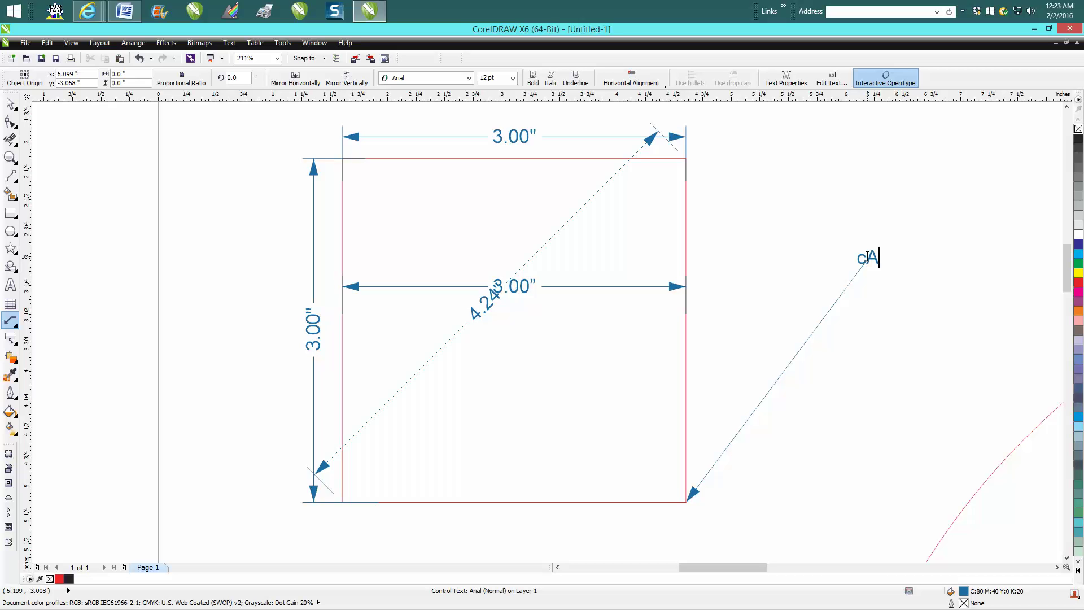
{"action": "key", "text": "BackSpace"}
{"action": "type", "text": "all out"}
- Shift the "call out" label slightly left and deselect it
{"action": "left_click", "coordinate": [10, 103]}
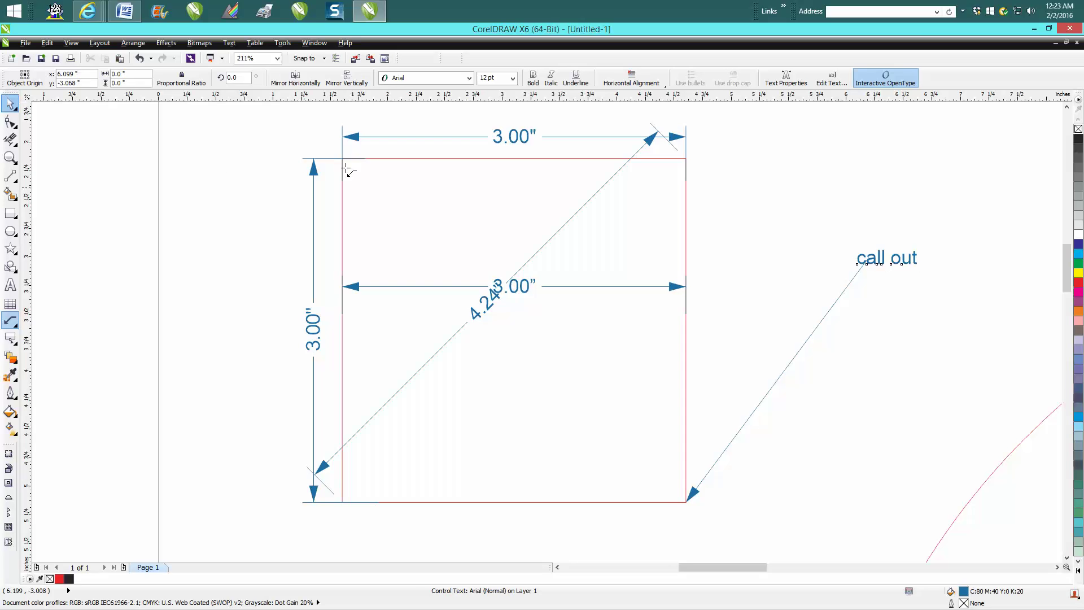
{"action": "left_click_drag", "start_coordinate": [887, 258], "coordinate": [828, 257]}
{"action": "left_click", "coordinate": [948, 350]}
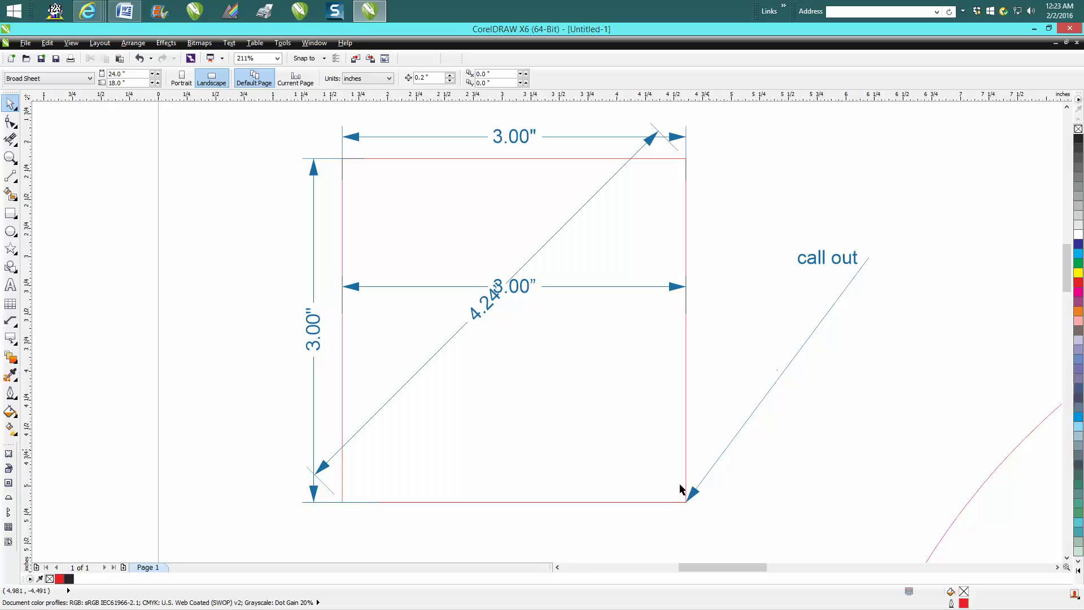
- Undo the circle's accidental move so it sits centred on the guide intersection again
{"action": "scroll", "coordinate": [679, 493], "scroll_direction": "down", "scroll_amount": 4}
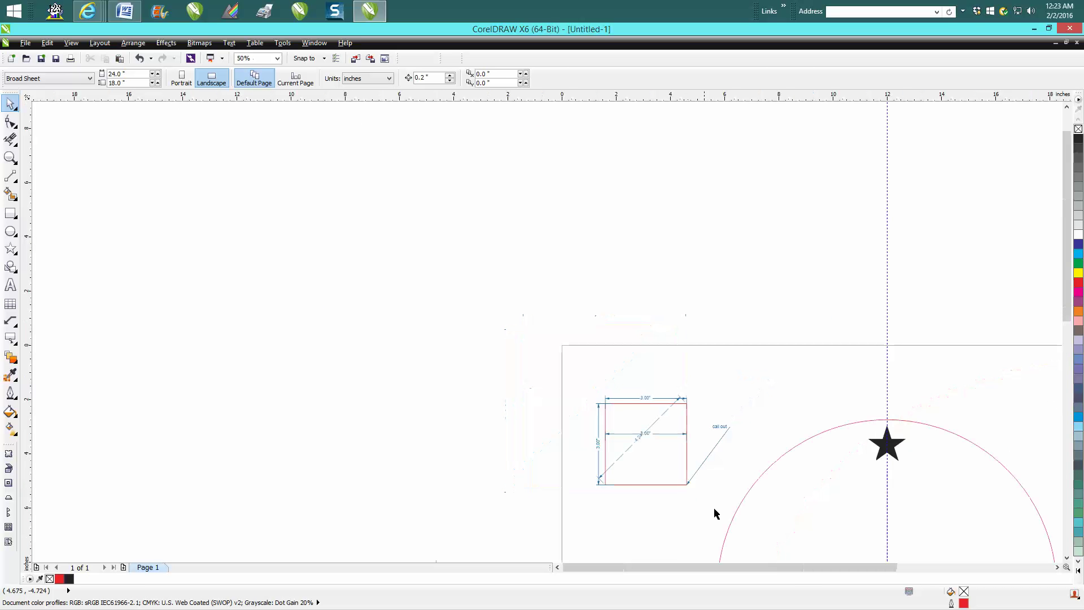
{"action": "left_click_drag", "start_coordinate": [954, 423], "coordinate": [1024, 453]}
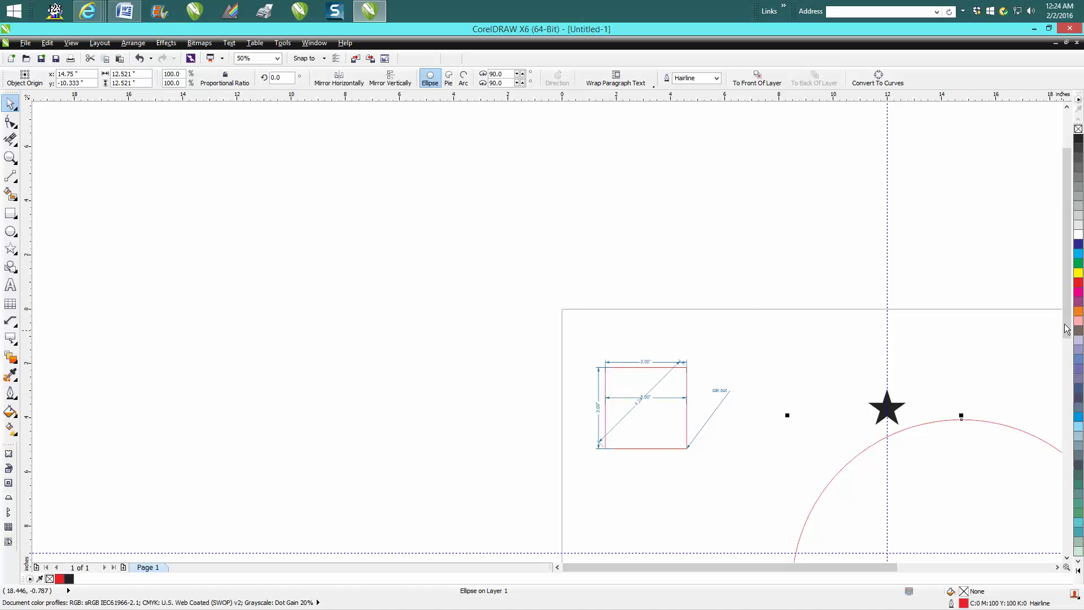
{"action": "scroll", "coordinate": [940, 434], "scroll_direction": "down", "scroll_amount": 4}
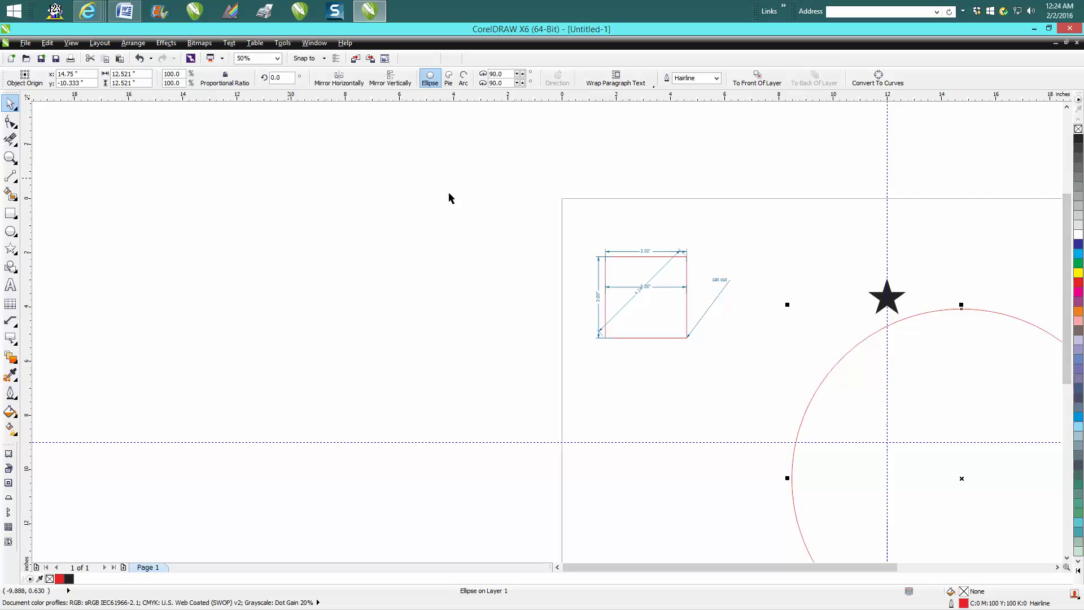
{"action": "left_click", "coordinate": [921, 314]}
{"action": "key", "text": "ctrl+z"}
- Select the black star and zoom in around the circle and star
{"action": "scroll", "coordinate": [1008, 397], "scroll_direction": "down", "scroll_amount": 3}
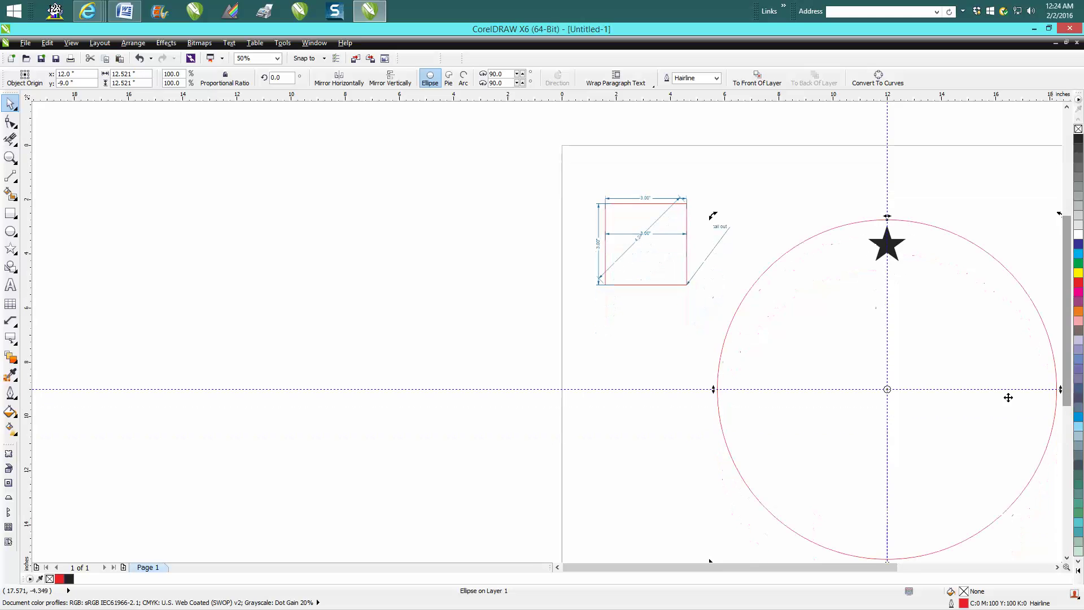
{"action": "left_click_drag", "start_coordinate": [881, 566], "coordinate": [903, 567]}
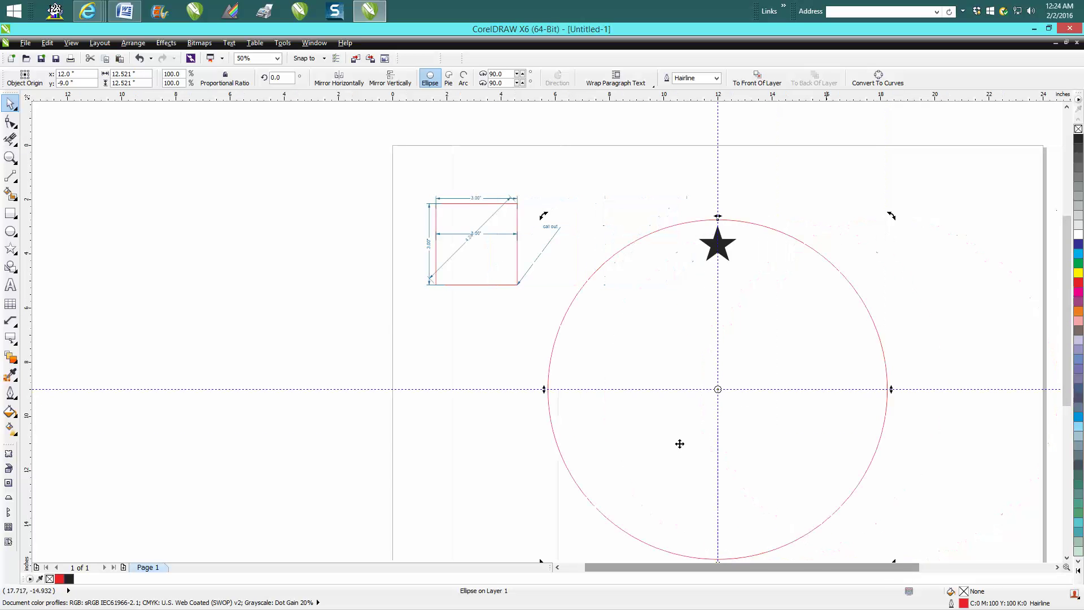
{"action": "left_click", "coordinate": [725, 252]}
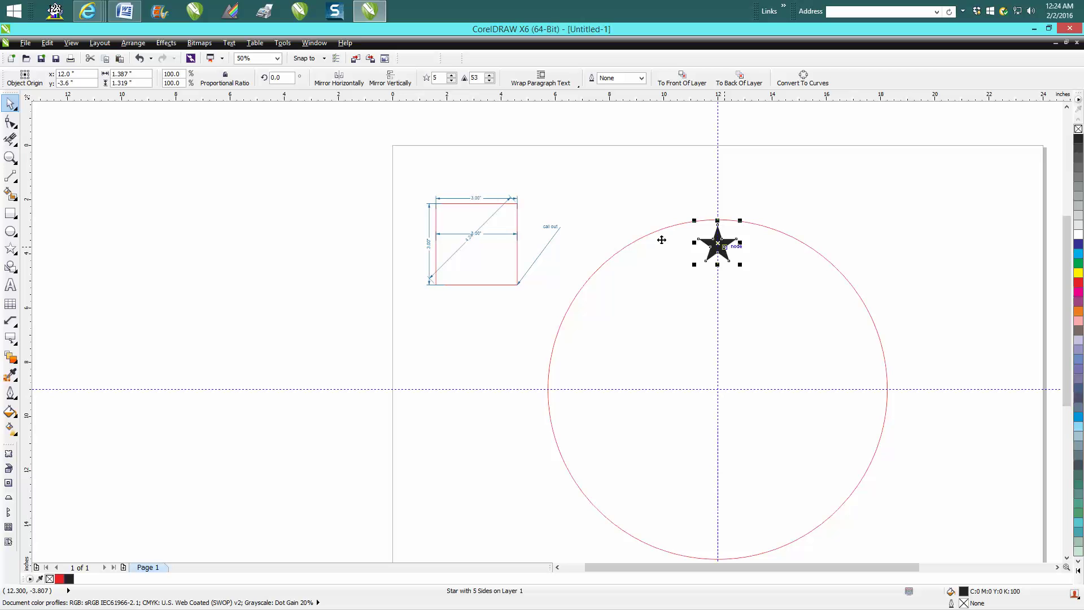
{"action": "left_click", "coordinate": [12, 158]}
{"action": "left_click_drag", "start_coordinate": [506, 190], "coordinate": [935, 557]}
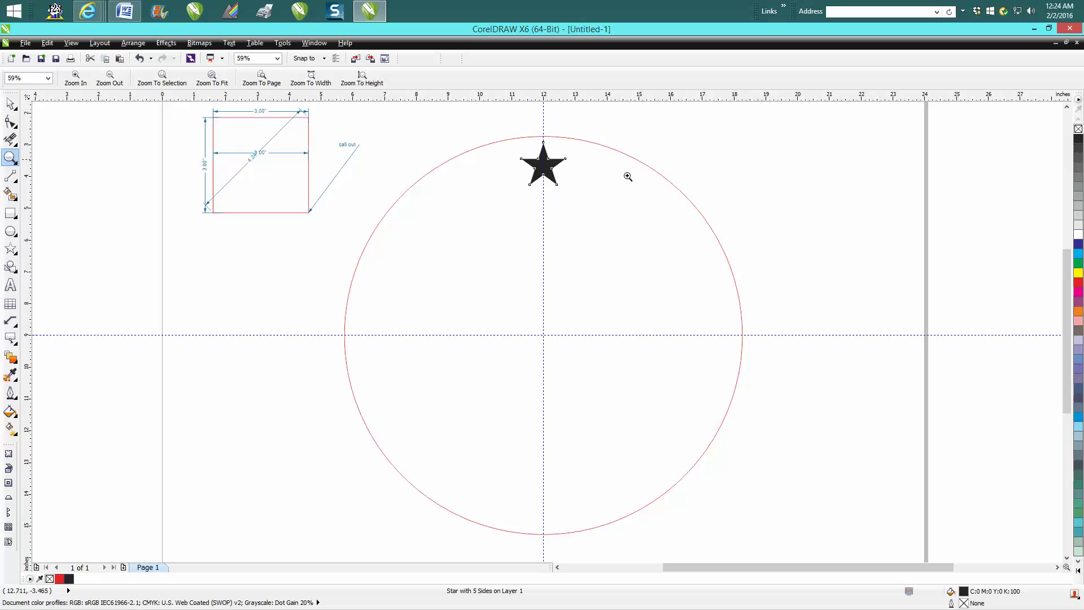
- Draw two 2-point lines from the circle centre to the star's left and right points
{"action": "left_click", "coordinate": [15, 181]}
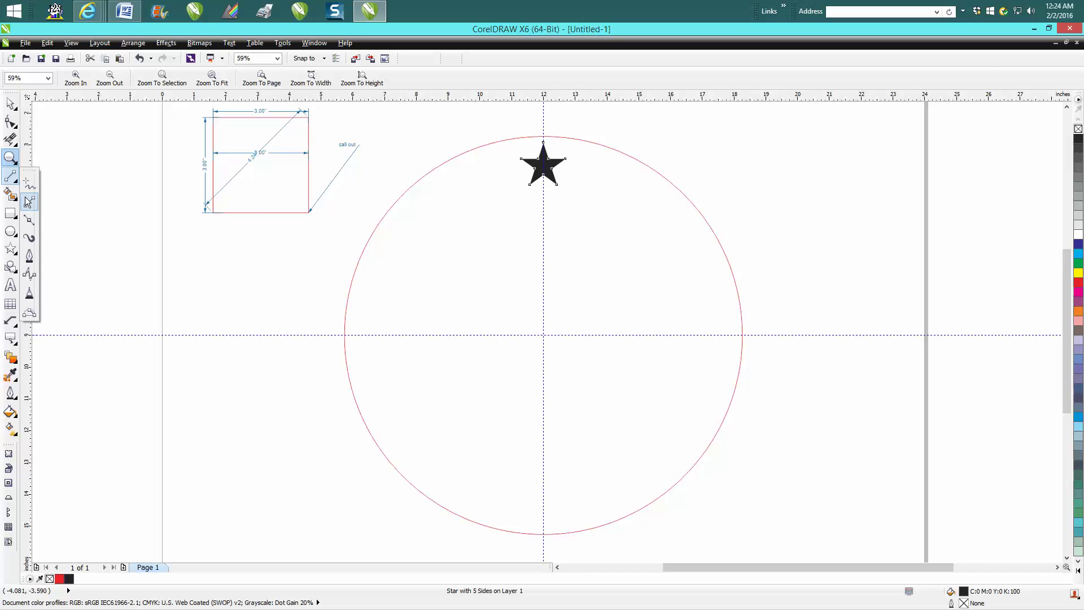
{"action": "left_click", "coordinate": [29, 201]}
{"action": "left_click_drag", "start_coordinate": [543, 332], "coordinate": [521, 158]}
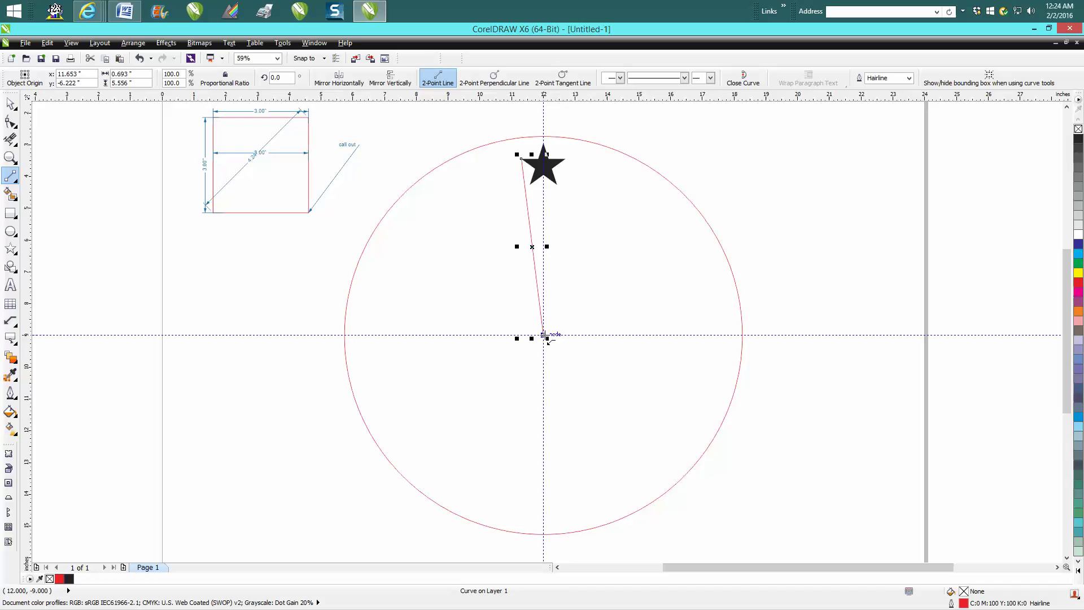
{"action": "left_click_drag", "start_coordinate": [543, 335], "coordinate": [565, 158]}
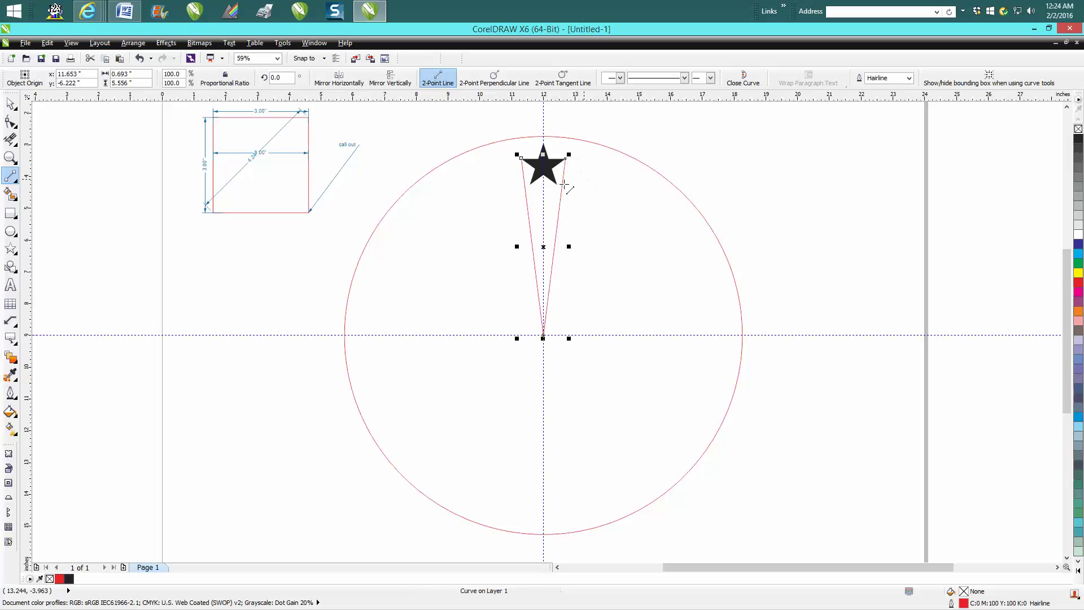
- Zoom in on the star, back out, then frame the star and wedge
{"action": "left_click", "coordinate": [10, 157]}
{"action": "left_click_drag", "start_coordinate": [491, 134], "coordinate": [578, 186]}
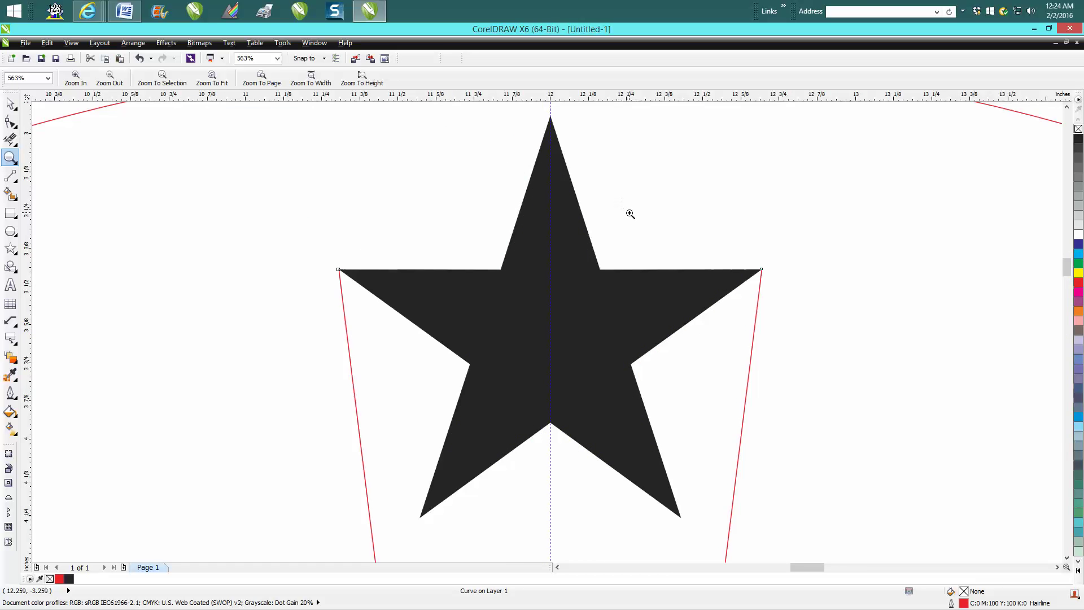
{"action": "right_click", "coordinate": [630, 212]}
{"action": "right_click", "coordinate": [629, 213]}
{"action": "right_click", "coordinate": [338, 217]}
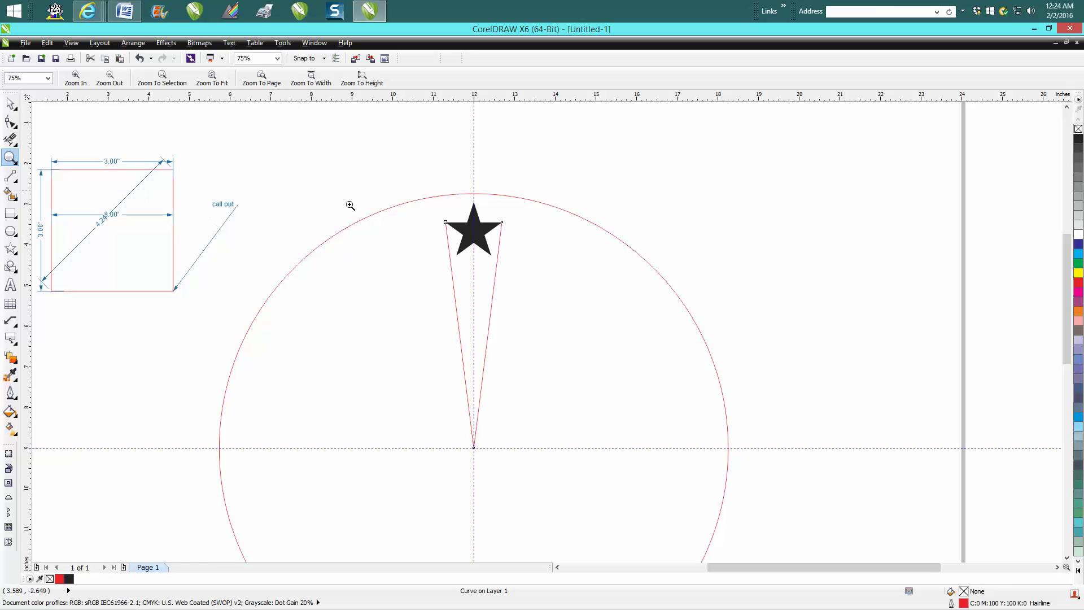
{"action": "left_click_drag", "start_coordinate": [424, 208], "coordinate": [564, 480]}
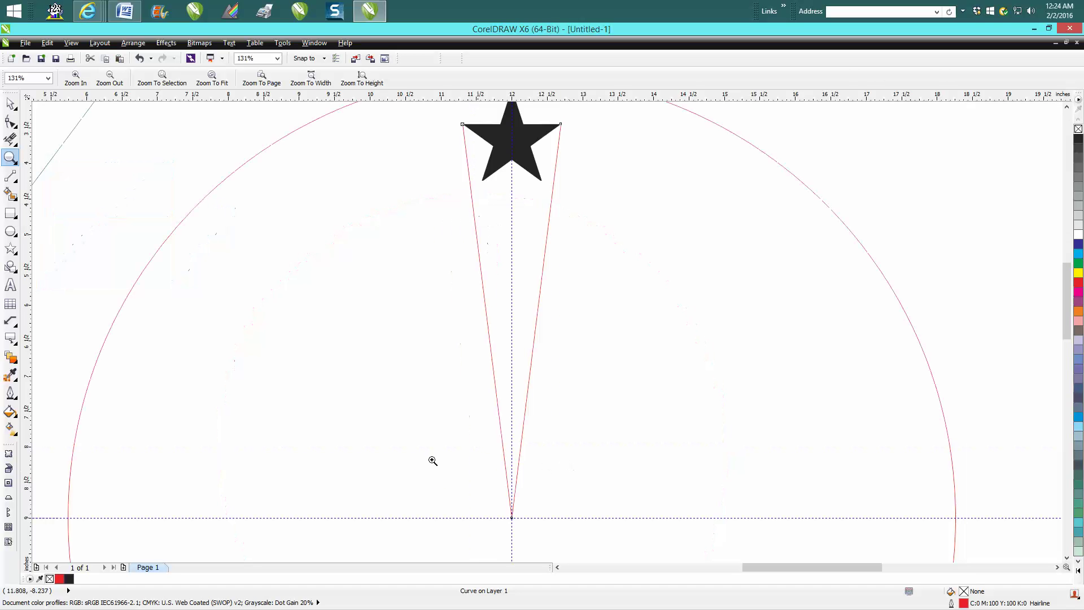
- Create a 14.23° angular dimension across the wedge lines with its arc above the star
{"action": "left_click", "coordinate": [18, 329]}
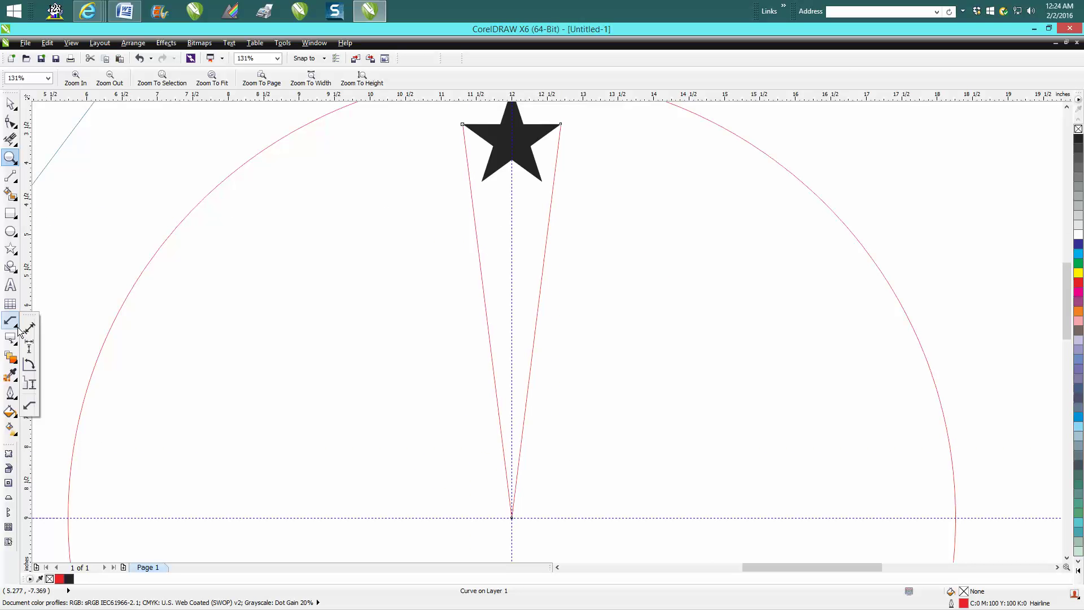
{"action": "left_click", "coordinate": [29, 364]}
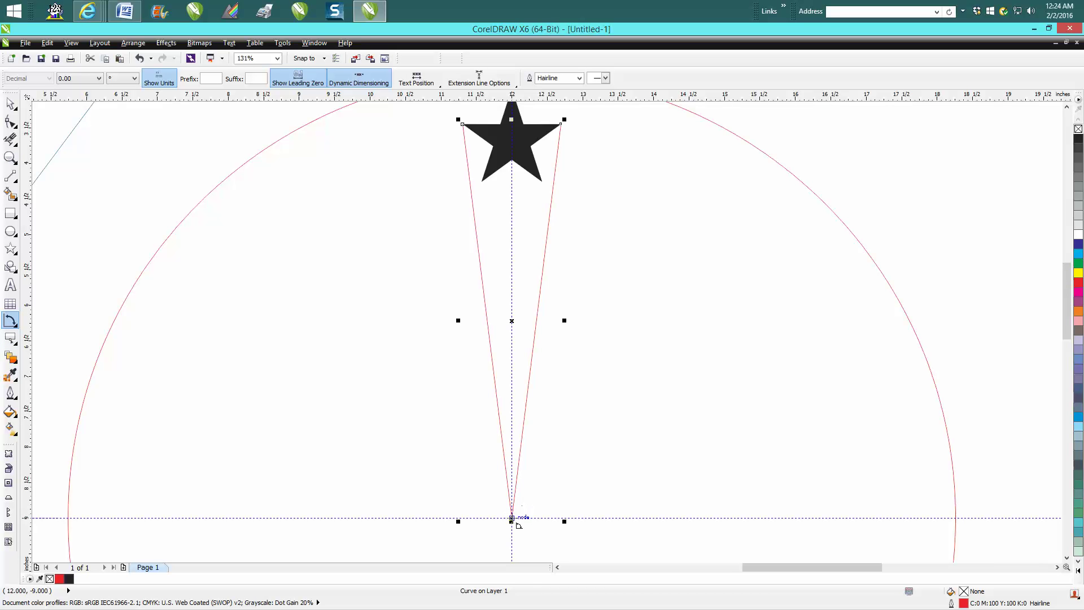
{"action": "left_click_drag", "start_coordinate": [512, 518], "coordinate": [462, 125]}
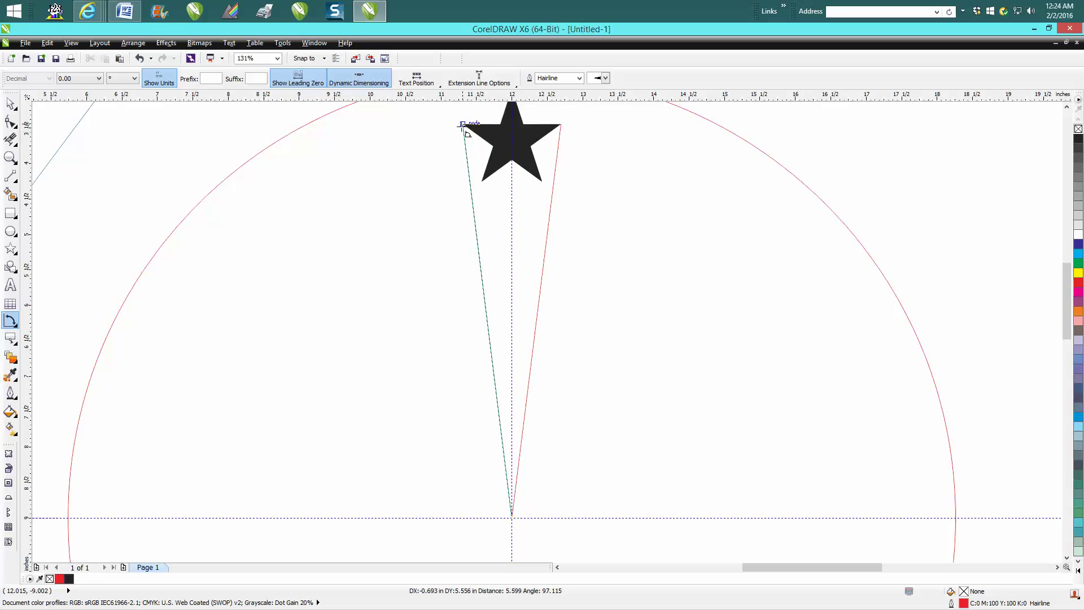
{"action": "left_click", "coordinate": [560, 123]}
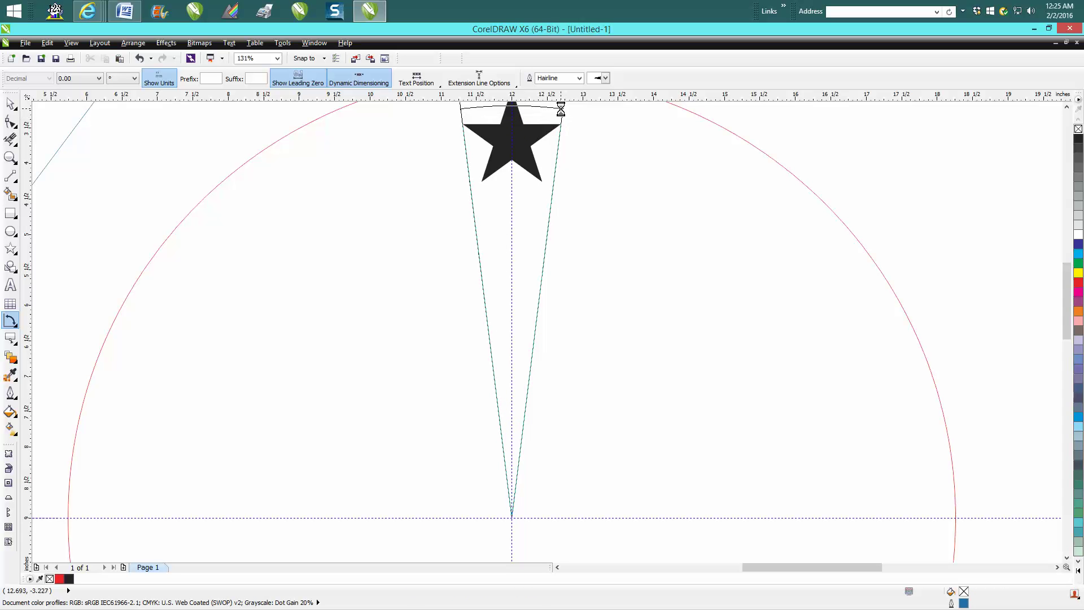
{"action": "left_click", "coordinate": [561, 109]}
{"action": "scroll", "coordinate": [845, 288], "scroll_direction": "up", "scroll_amount": 2}
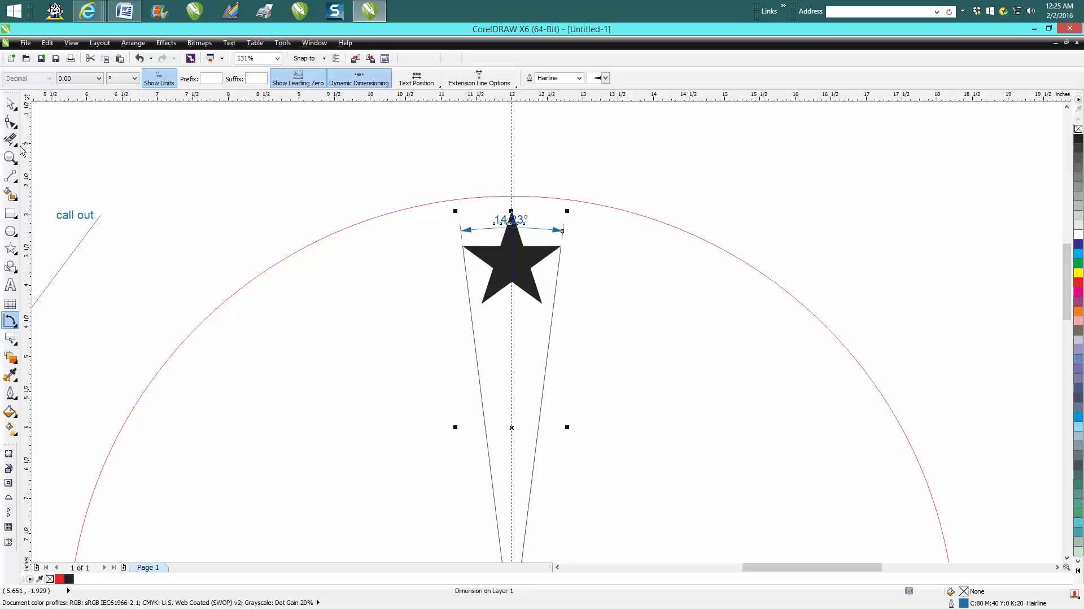
- Move the 14.23° label above the arc and deselect it
{"action": "left_click", "coordinate": [10, 103]}
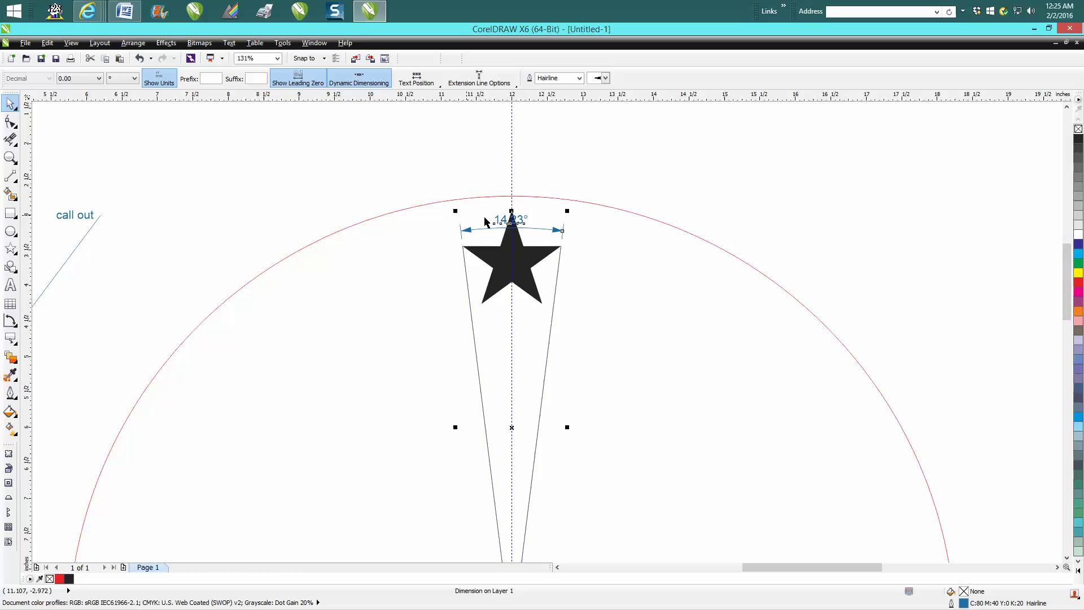
{"action": "left_click", "coordinate": [512, 206]}
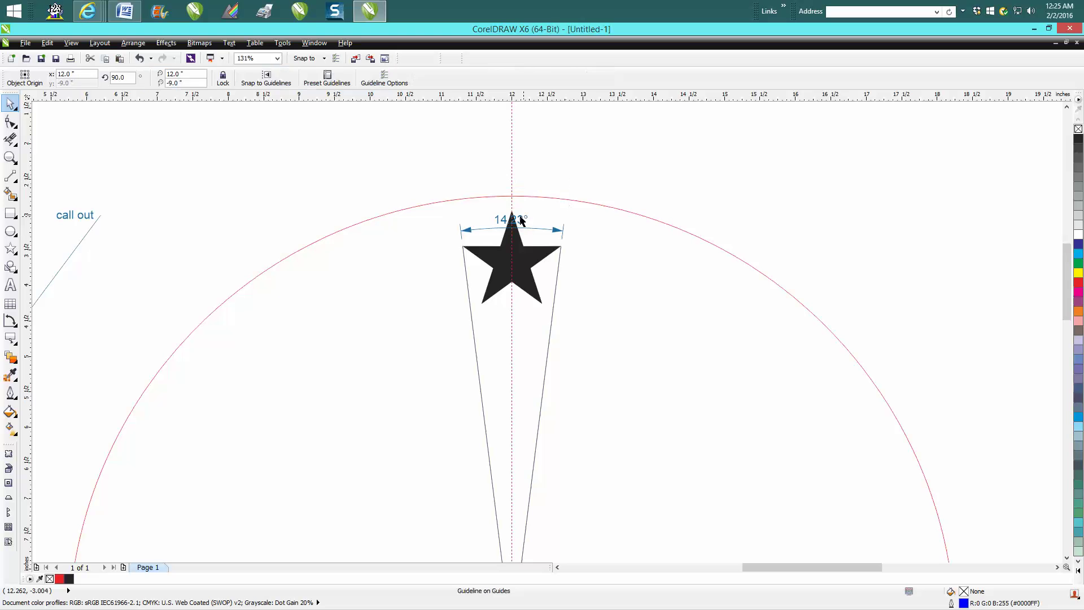
{"action": "left_click_drag", "start_coordinate": [521, 222], "coordinate": [511, 182]}
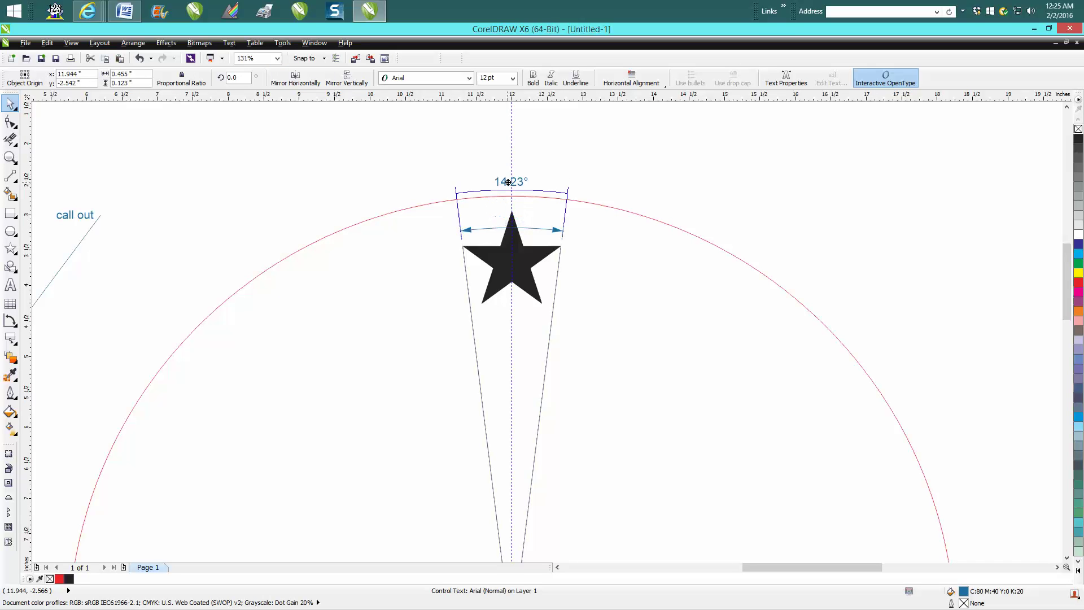
{"action": "left_click", "coordinate": [601, 192]}
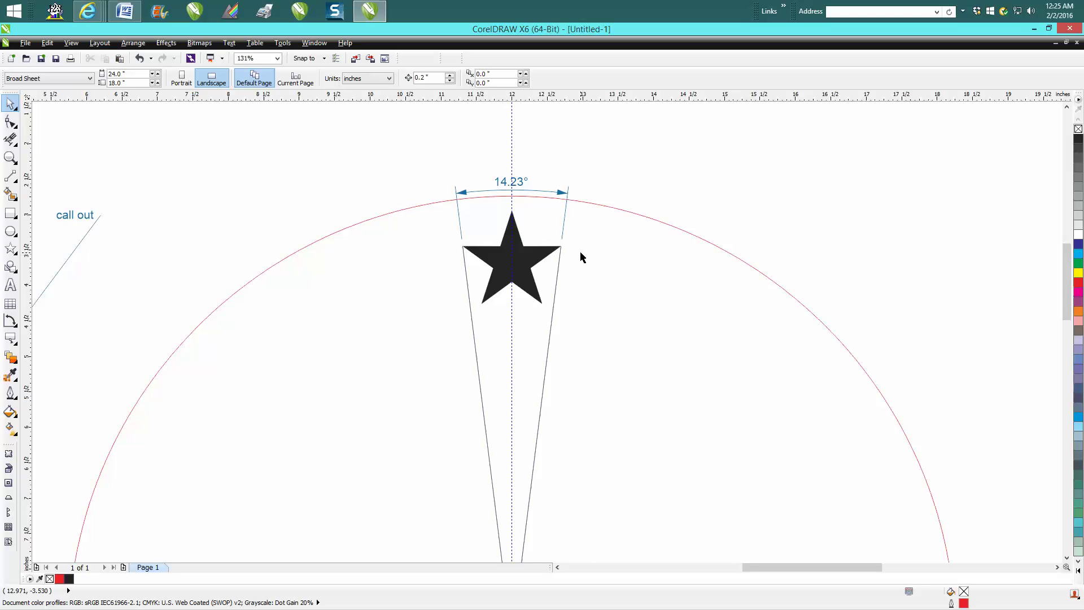
- Drag the star's rotation centre down onto the circle's centre where the guidelines cross
{"action": "left_click", "coordinate": [527, 270]}
{"action": "scroll", "coordinate": [533, 266], "scroll_direction": "down", "scroll_amount": 3}
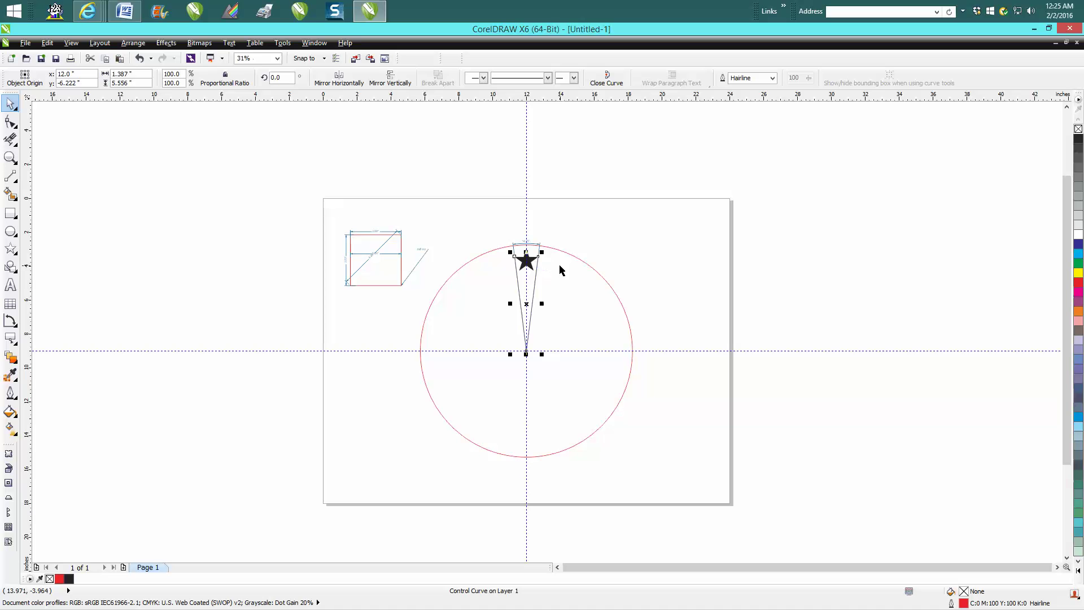
{"action": "left_click", "coordinate": [530, 263]}
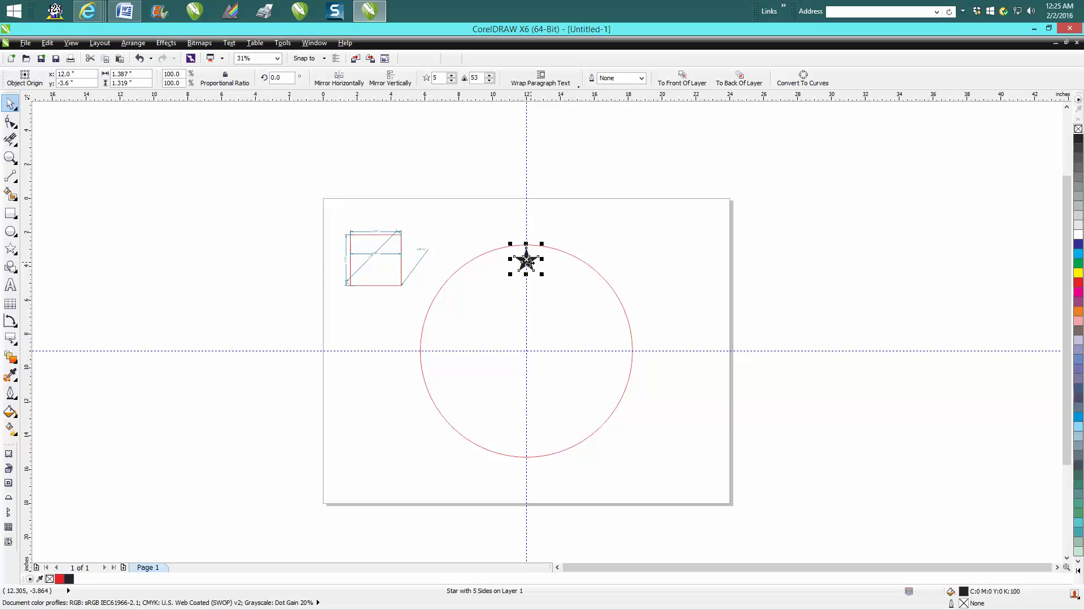
{"action": "left_click", "coordinate": [531, 267]}
{"action": "left_click_drag", "start_coordinate": [526, 260], "coordinate": [529, 351]}
{"action": "left_click", "coordinate": [557, 231]}
{"action": "left_click", "coordinate": [530, 264]}
{"action": "left_click", "coordinate": [531, 263]}
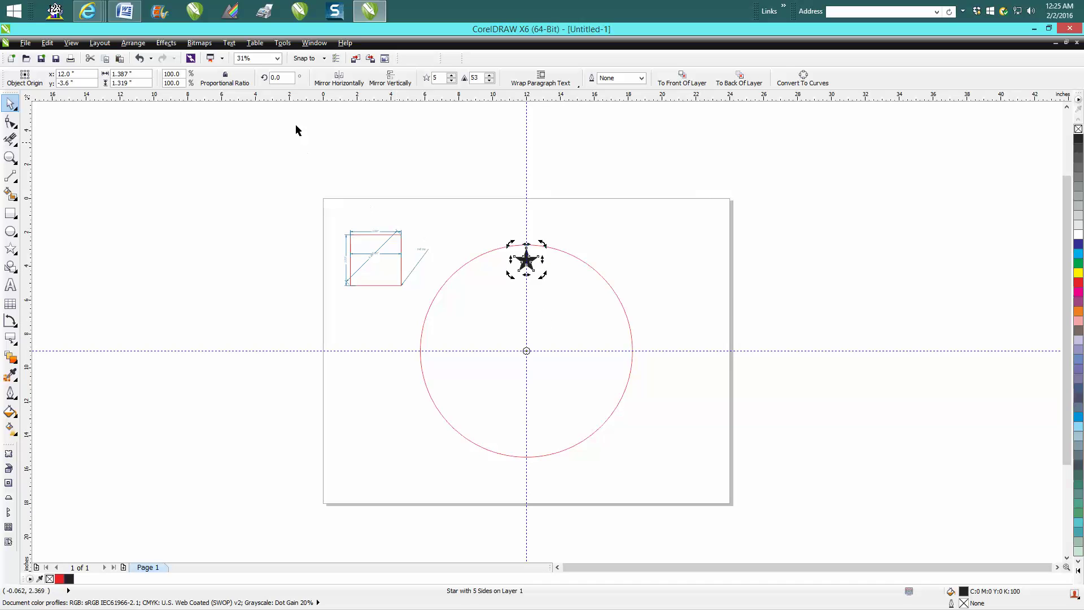
- Create star copies rotated to 15° and 30° via the rotation angle field
{"action": "left_click_drag", "start_coordinate": [279, 77], "coordinate": [272, 81]}
{"action": "type", "text": "15"}
{"action": "key", "text": "Return"}
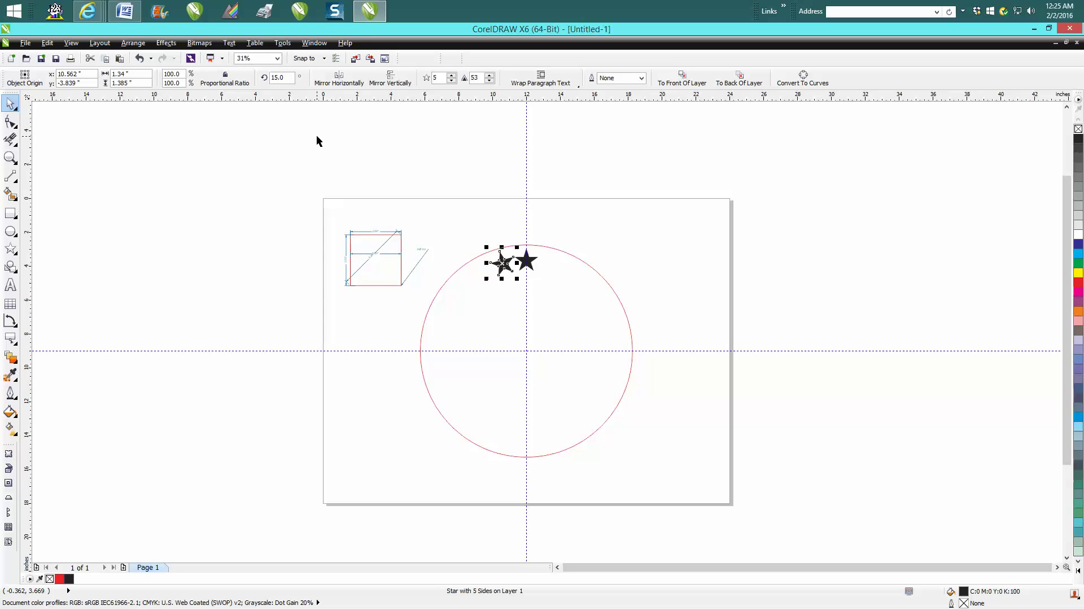
{"action": "left_click_drag", "start_coordinate": [285, 78], "coordinate": [252, 85]}
{"action": "type", "text": "30"}
{"action": "key", "text": "Return"}
- Repeat the rotated copy with Ctrl+R until the ring of stars closes at 345°
{"action": "key", "text": "ctrl+r"}
{"action": "key", "text": "ctrl+r"}
{"action": "key", "text": "ctrl+r"}
{"action": "key", "text": "ctrl+r"}
{"action": "key", "text": "ctrl+r"}
{"action": "key", "text": "ctrl+r"}
{"action": "key", "text": "ctrl+r"}
{"action": "key", "text": "ctrl+r"}
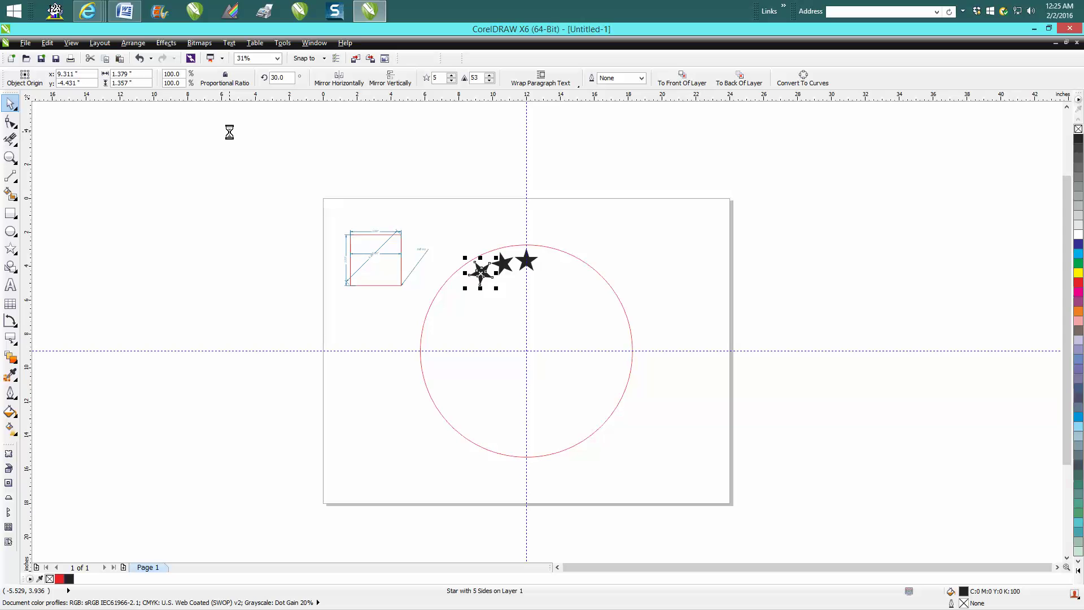
{"action": "key", "text": "ctrl+r"}
{"action": "key", "text": "ctrl+r"}
{"action": "key", "text": "ctrl+r"}
{"action": "key", "text": "ctrl+r"}
{"action": "key", "text": "ctrl+r"}
{"action": "key", "text": "ctrl+r"}
{"action": "key", "text": "ctrl+r"}
{"action": "key", "text": "ctrl+r"}
{"action": "key", "text": "ctrl+r"}
{"action": "key", "text": "ctrl+r"}
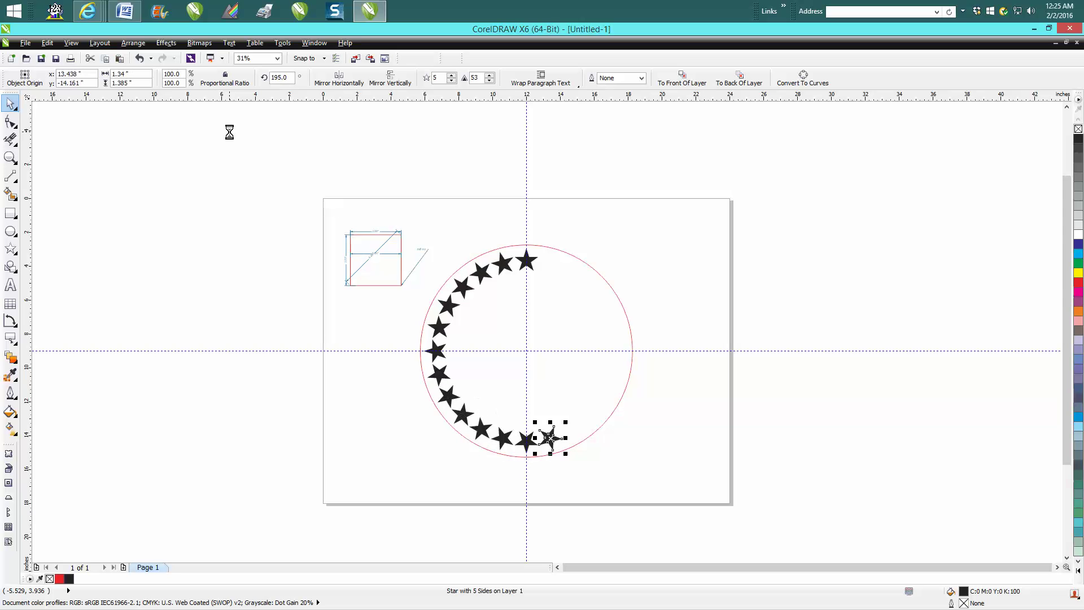
{"action": "key", "text": "ctrl+r"}
{"action": "key", "text": "ctrl+r"}
{"action": "key", "text": "ctrl+r"}
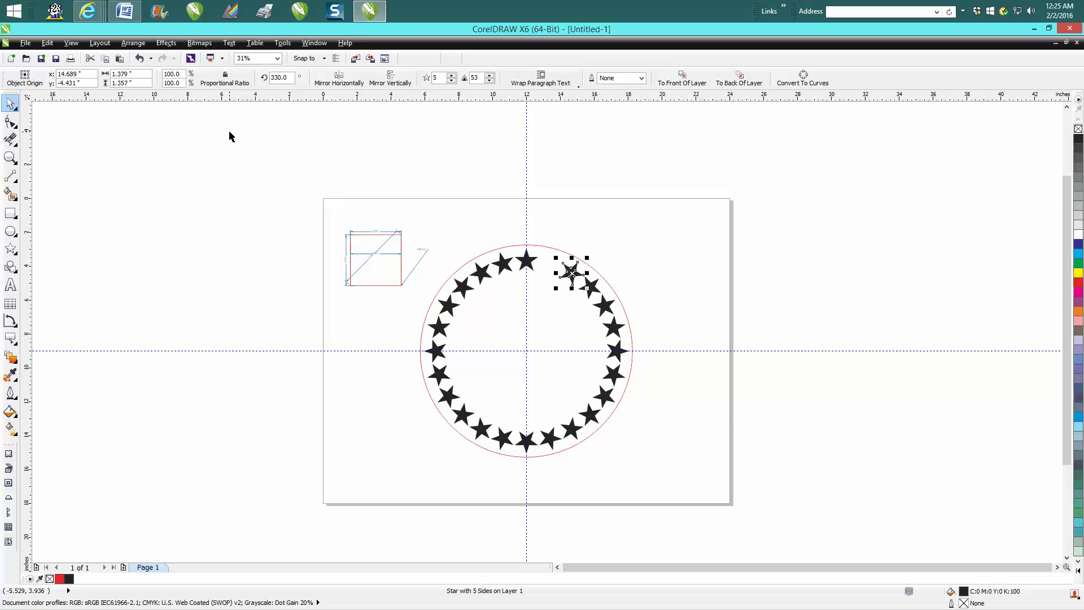
{"action": "left_click", "coordinate": [10, 158]}
{"action": "left_click_drag", "start_coordinate": [467, 220], "coordinate": [629, 311]}
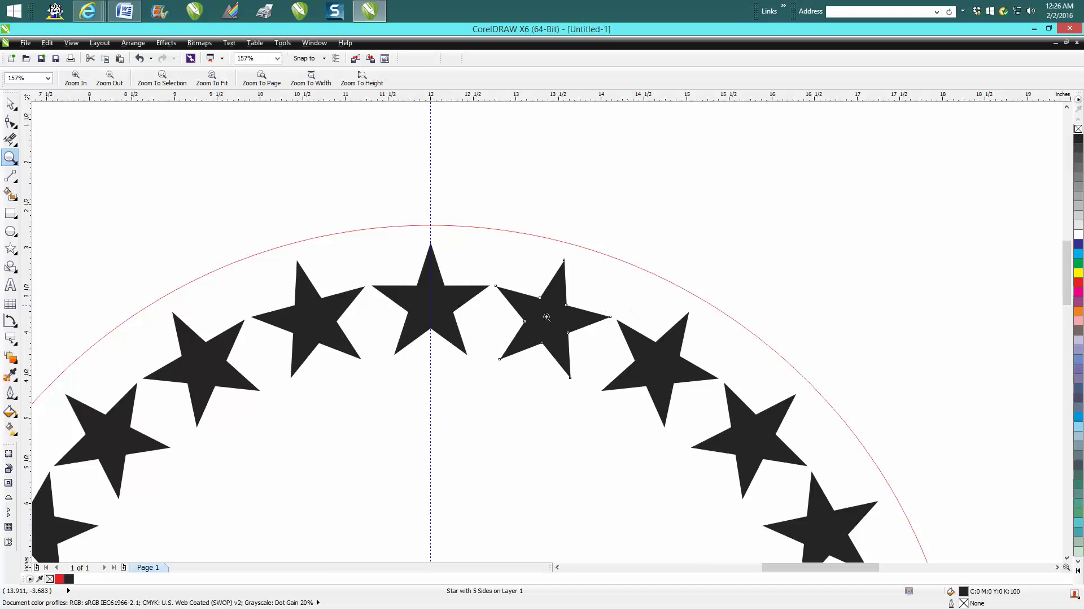
{"action": "right_click", "coordinate": [514, 305]}
{"action": "right_click", "coordinate": [516, 320]}
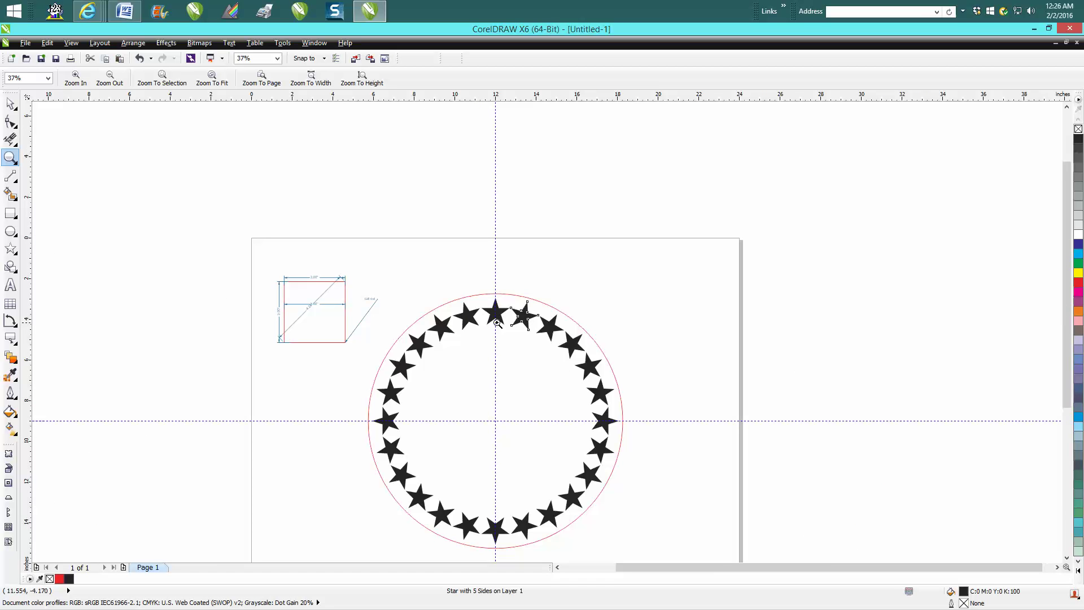
{"action": "left_click_drag", "start_coordinate": [266, 271], "coordinate": [584, 419]}
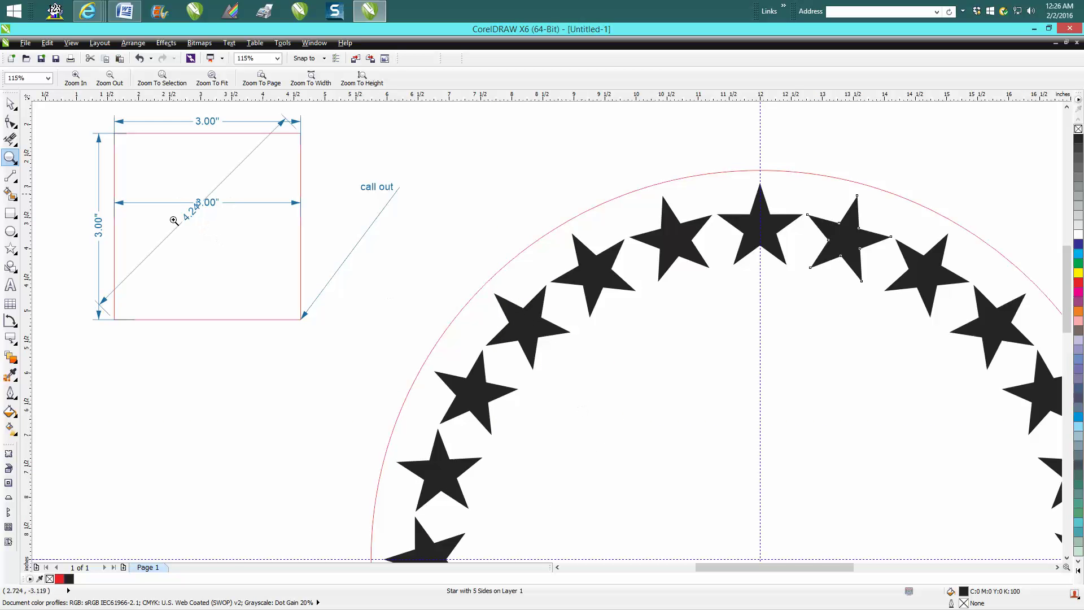